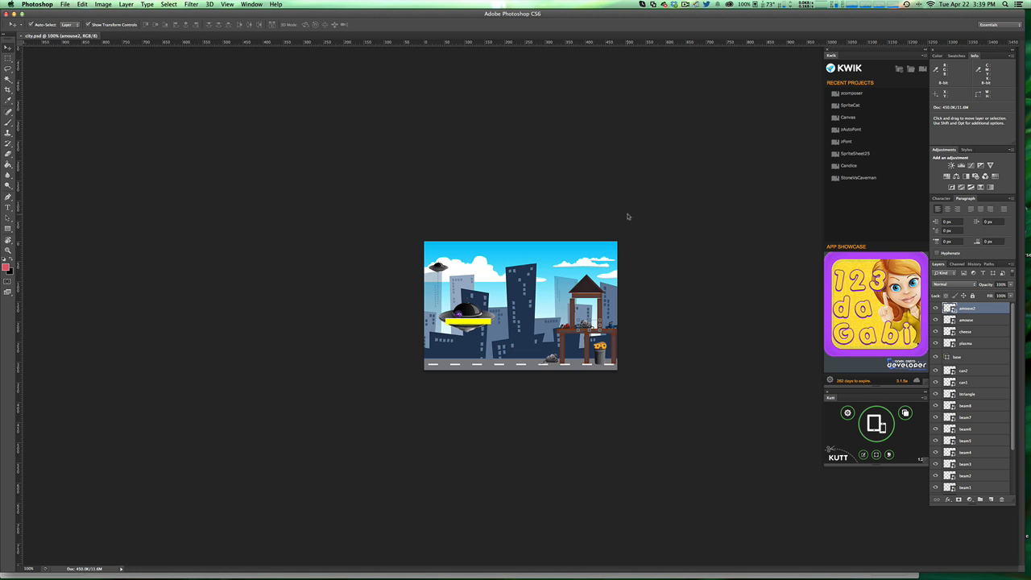
Check the pixel dimensions of the city image without changing them
{"action": "key", "text": "super+equal"}
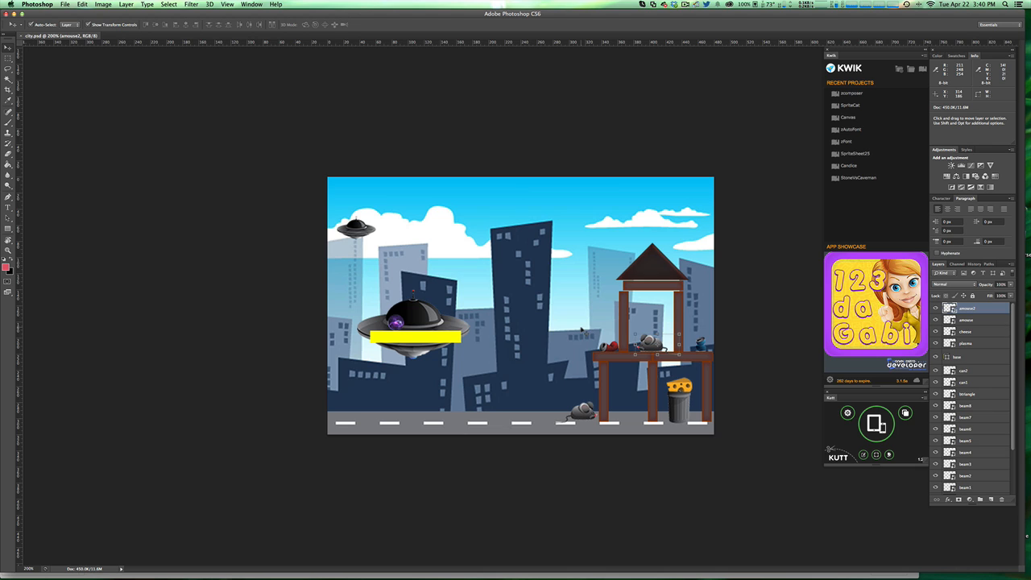
{"action": "left_click", "coordinate": [98, 4]}
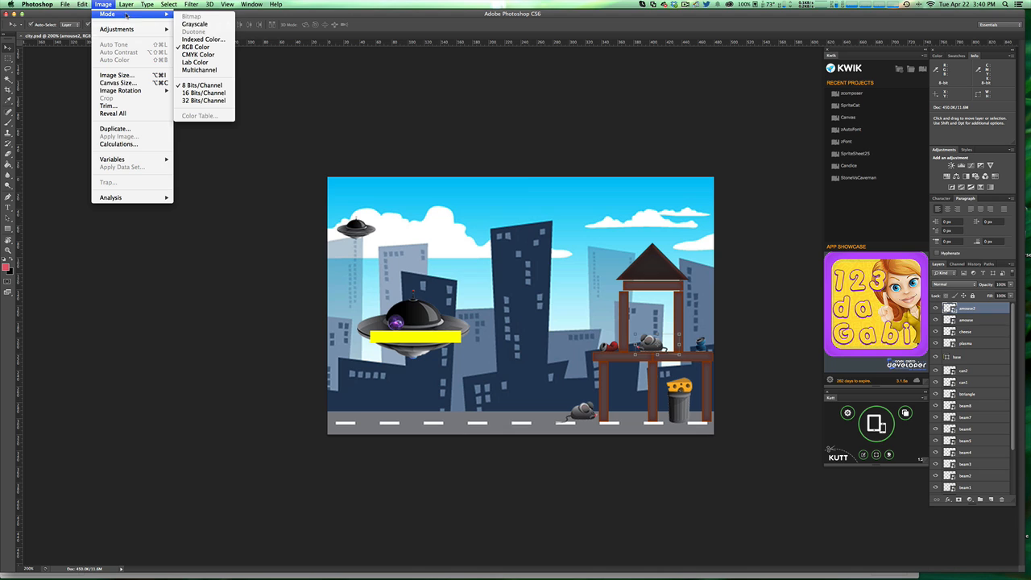
{"action": "left_click", "coordinate": [117, 75]}
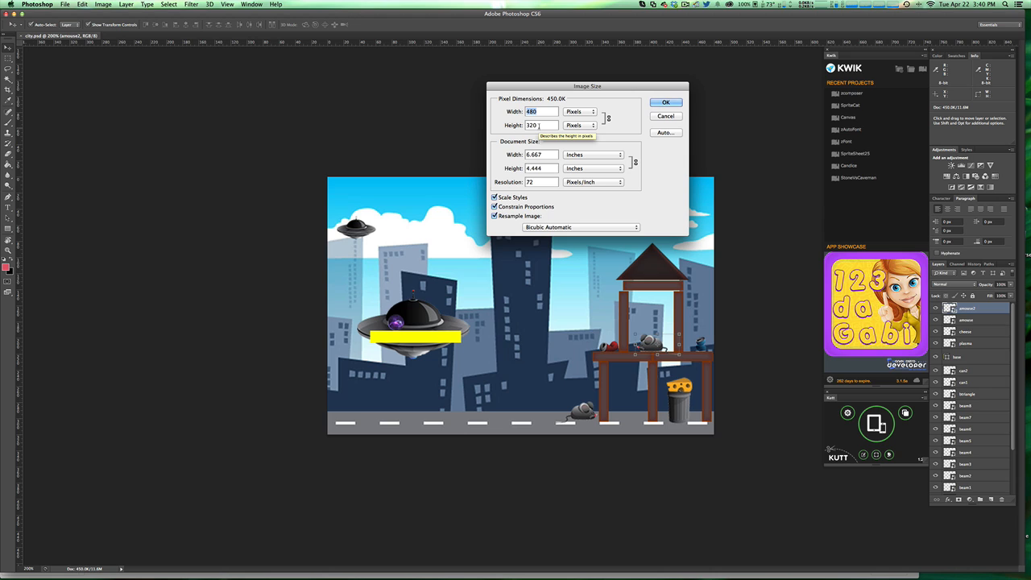
{"action": "left_click", "coordinate": [677, 118]}
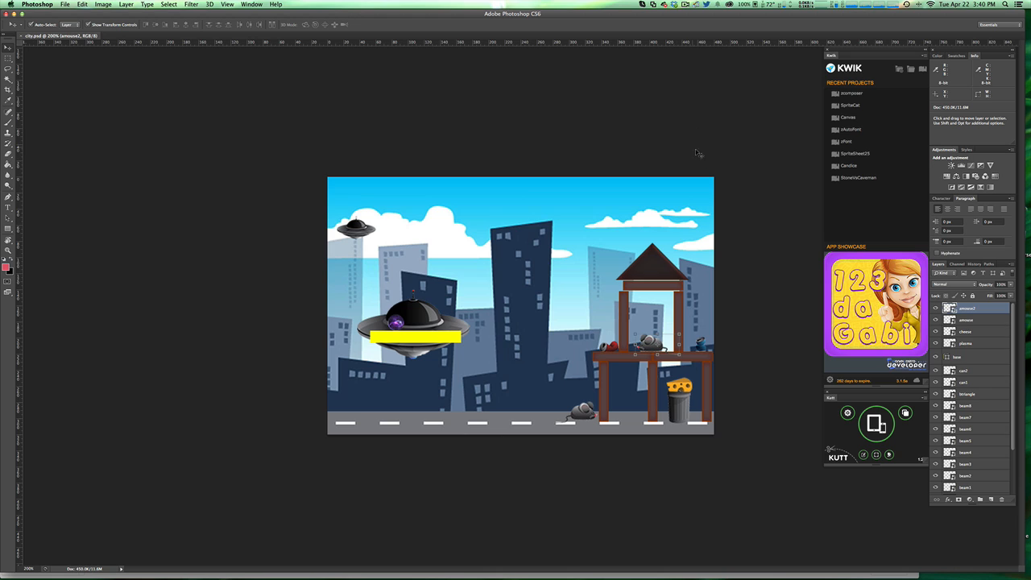
Create a Kwik project named ComposerGUI for the Old iPhone device in landscape orientation, using city.psd as the template
{"action": "left_click", "coordinate": [899, 70]}
{"action": "left_click", "coordinate": [519, 264]}
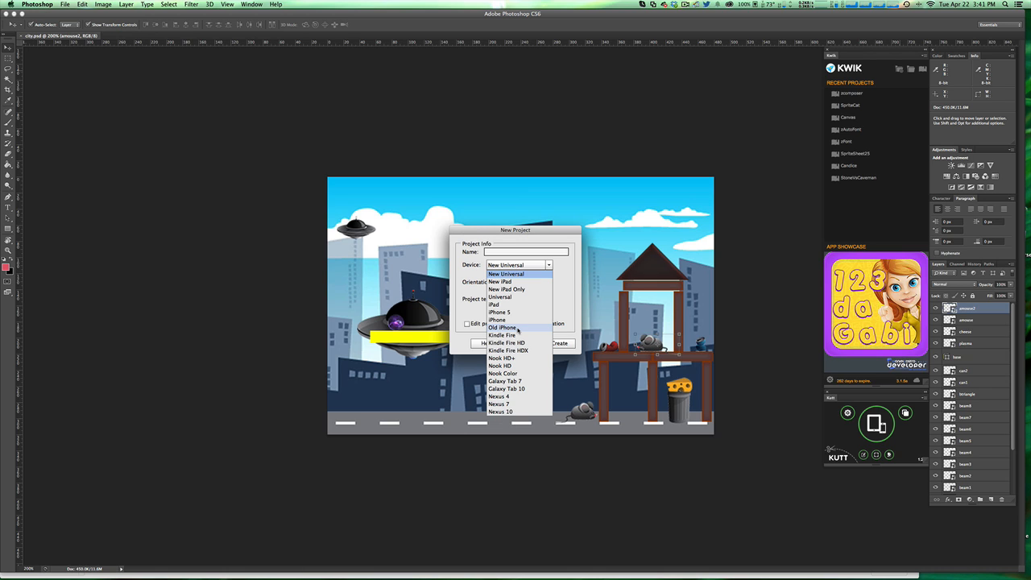
{"action": "left_click", "coordinate": [518, 328]}
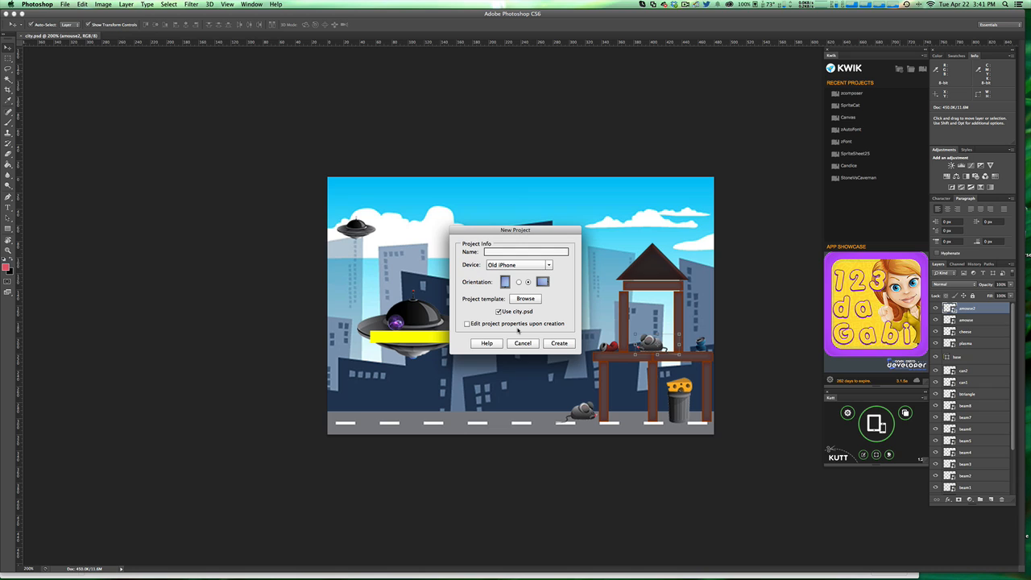
{"action": "left_click", "coordinate": [502, 252]}
{"action": "type", "text": "ComposerGUI"}
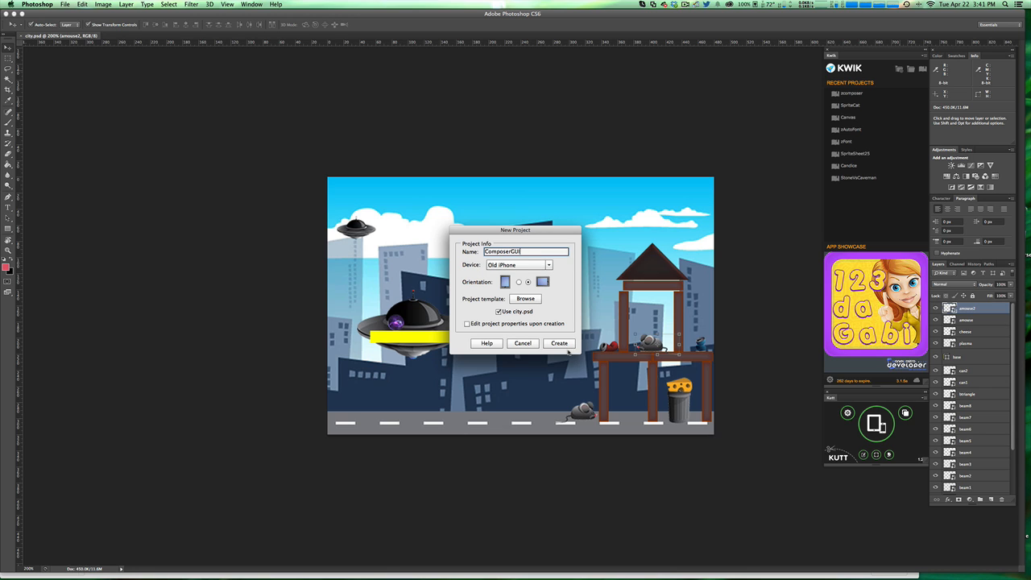
{"action": "left_click", "coordinate": [564, 345]}
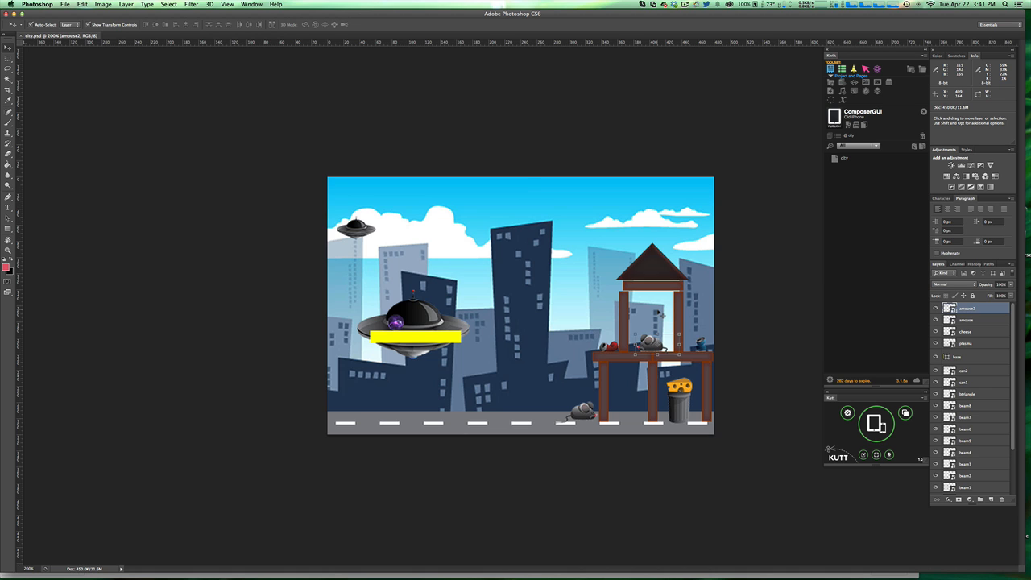
Toggle the Background, road, two alien saucer and trash can layers off and on to identify their artwork
{"action": "left_click", "coordinate": [1012, 468]}
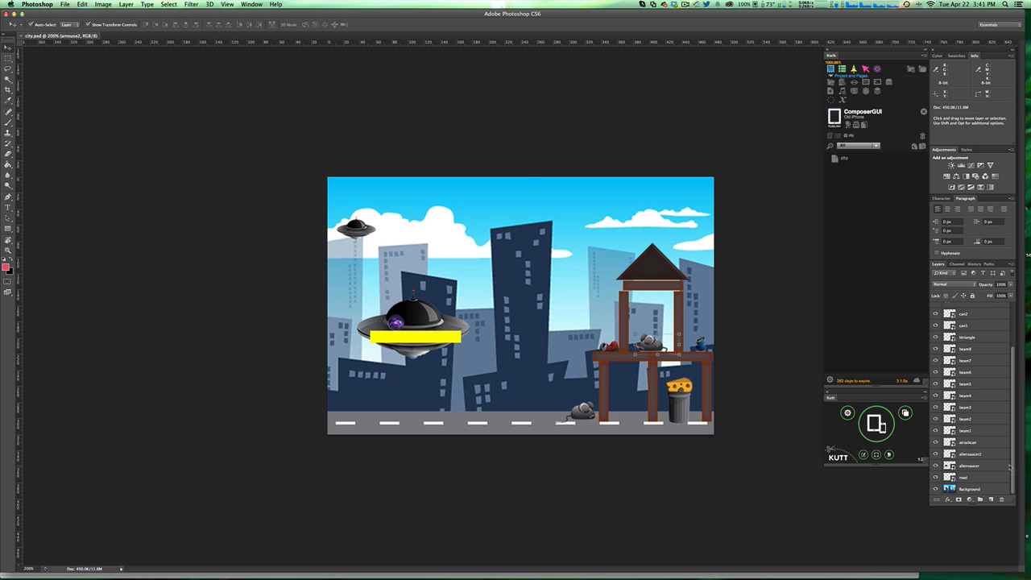
{"action": "left_click", "coordinate": [972, 489]}
{"action": "left_click", "coordinate": [936, 489]}
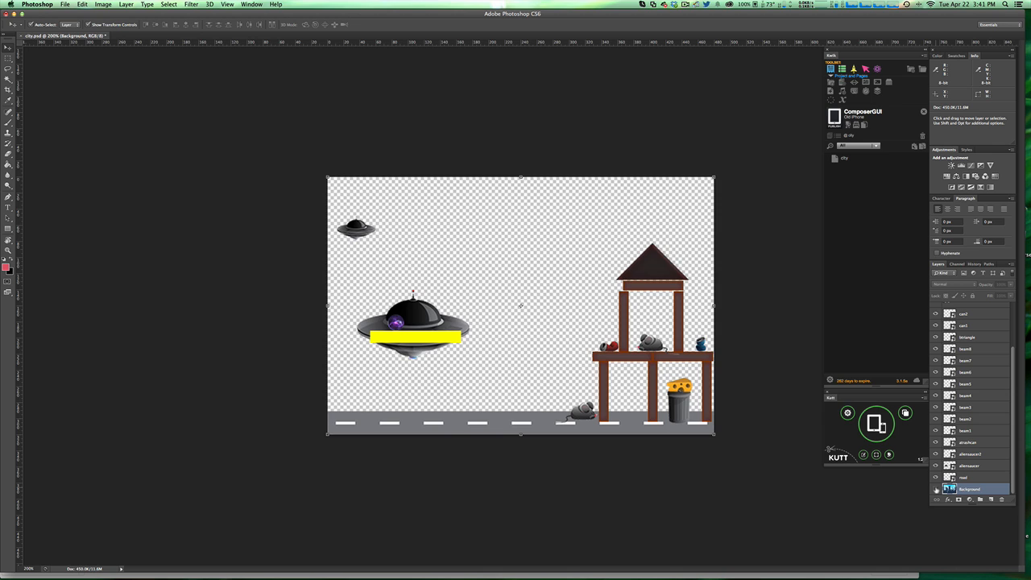
{"action": "left_click", "coordinate": [935, 489]}
{"action": "left_click", "coordinate": [936, 477]}
{"action": "left_click", "coordinate": [936, 477]}
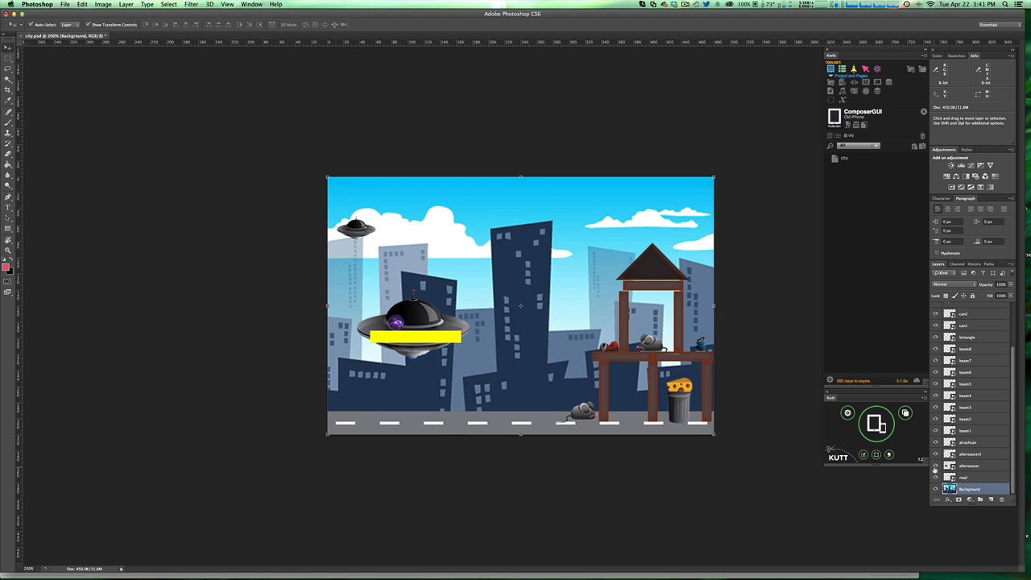
{"action": "left_click", "coordinate": [935, 466]}
{"action": "left_click", "coordinate": [936, 465]}
{"action": "left_click", "coordinate": [936, 454]}
{"action": "left_click", "coordinate": [936, 453]}
{"action": "left_click", "coordinate": [935, 442]}
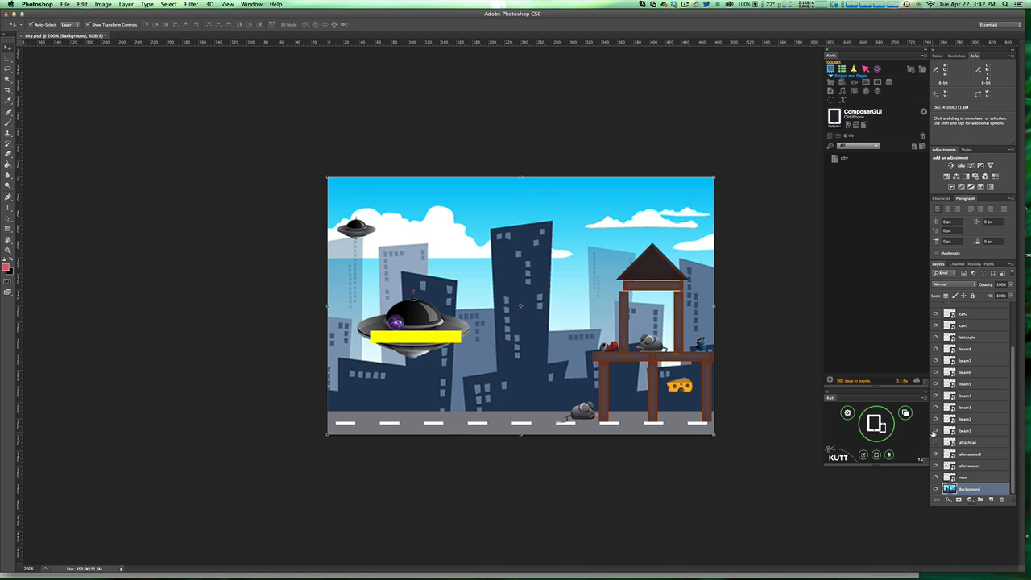
{"action": "left_click", "coordinate": [936, 443]}
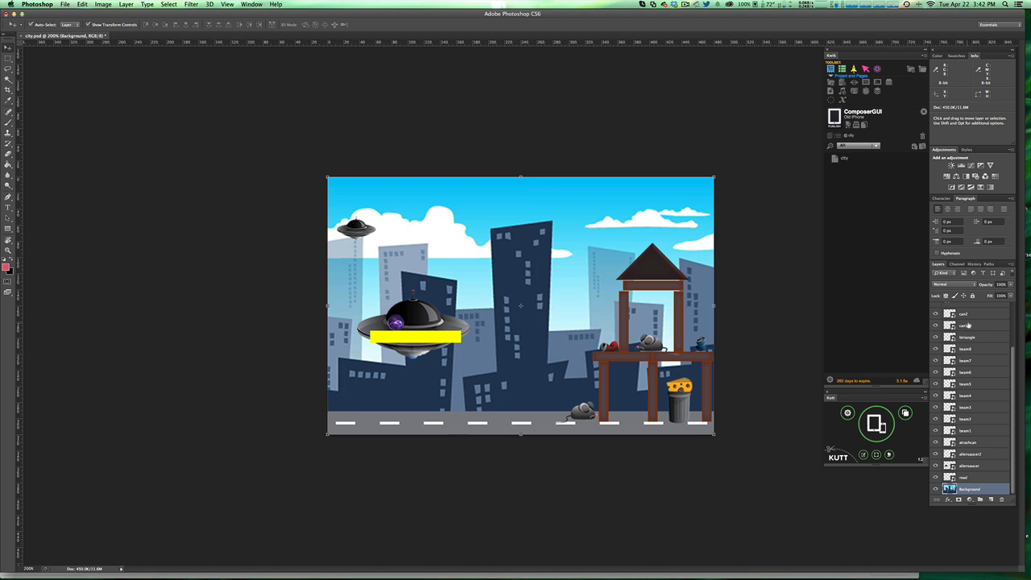
Add a new path to the document and name it "test"
{"action": "left_click", "coordinate": [983, 264]}
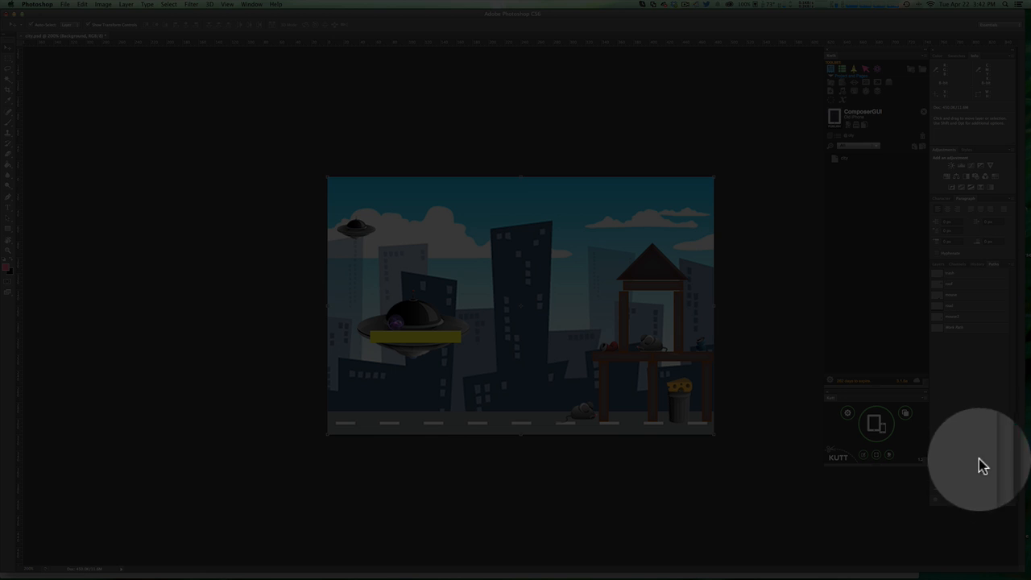
{"action": "left_click", "coordinate": [980, 500]}
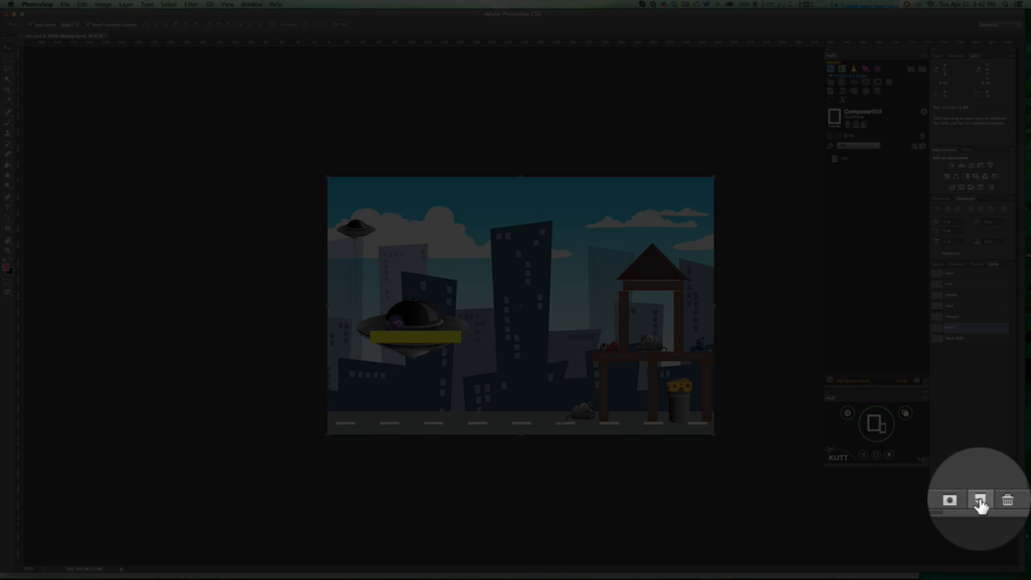
{"action": "double_click", "coordinate": [952, 329]}
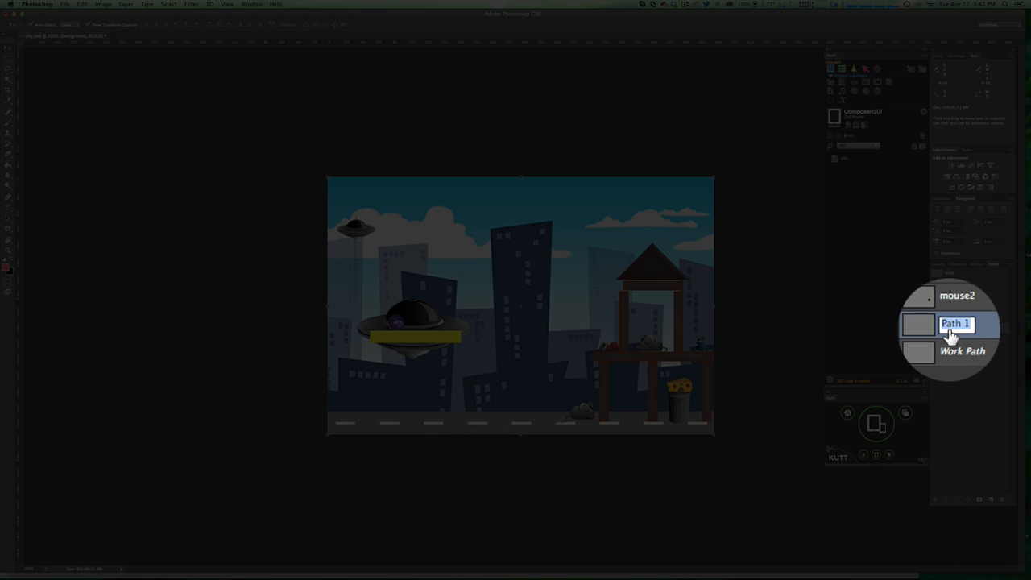
{"action": "type", "text": "test"}
{"action": "key", "text": "Return"}
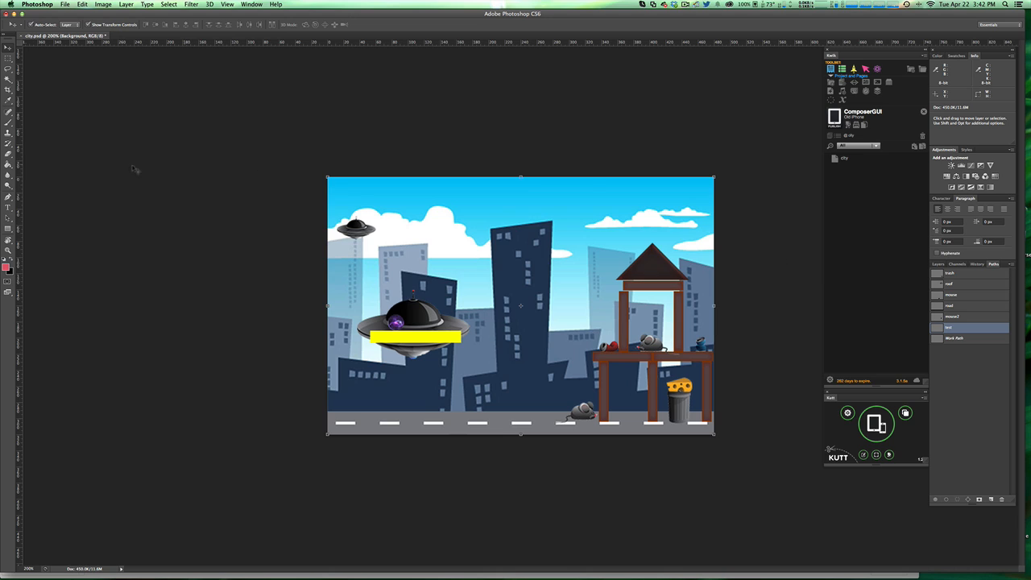
Trace the outline of the tall dark central building with the Pen tool as a closed path
{"action": "left_click", "coordinate": [8, 197]}
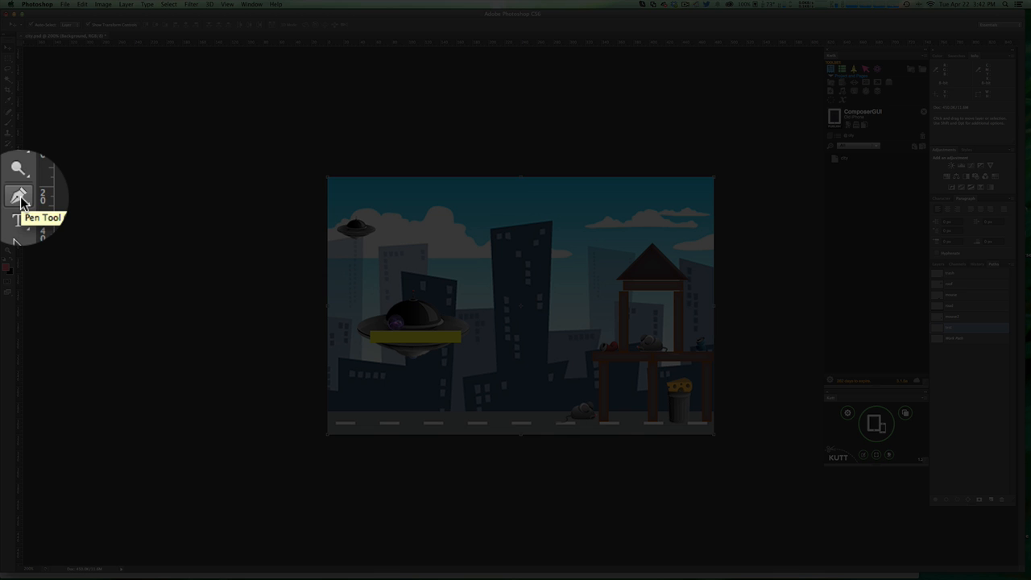
{"action": "left_click", "coordinate": [465, 410]}
{"action": "left_click", "coordinate": [464, 378]}
{"action": "left_click", "coordinate": [497, 372]}
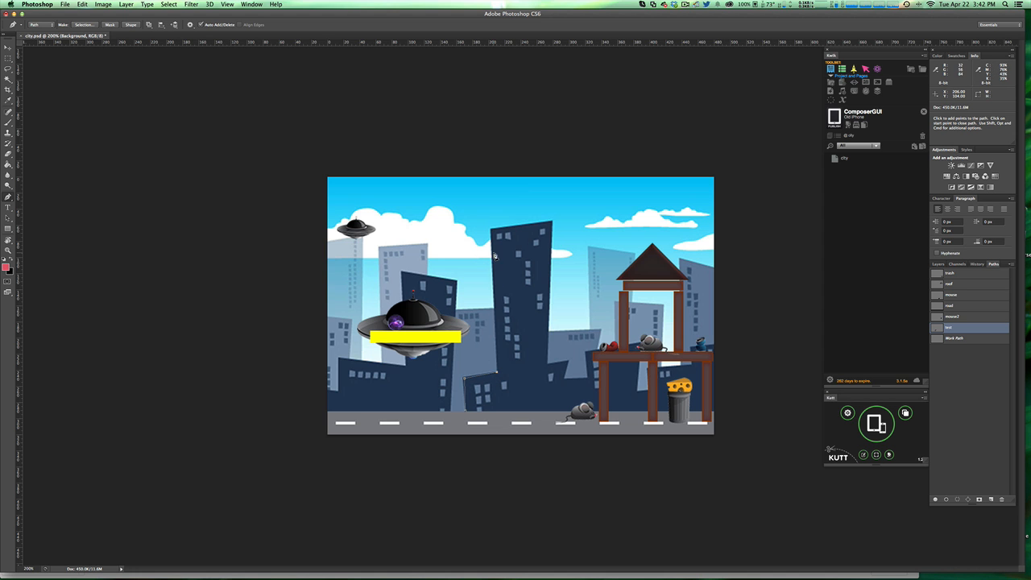
{"action": "left_click", "coordinate": [492, 231]}
{"action": "left_click", "coordinate": [553, 221]}
{"action": "left_click", "coordinate": [549, 363]}
{"action": "left_click", "coordinate": [568, 360]}
{"action": "left_click", "coordinate": [565, 378]}
{"action": "left_click", "coordinate": [563, 412]}
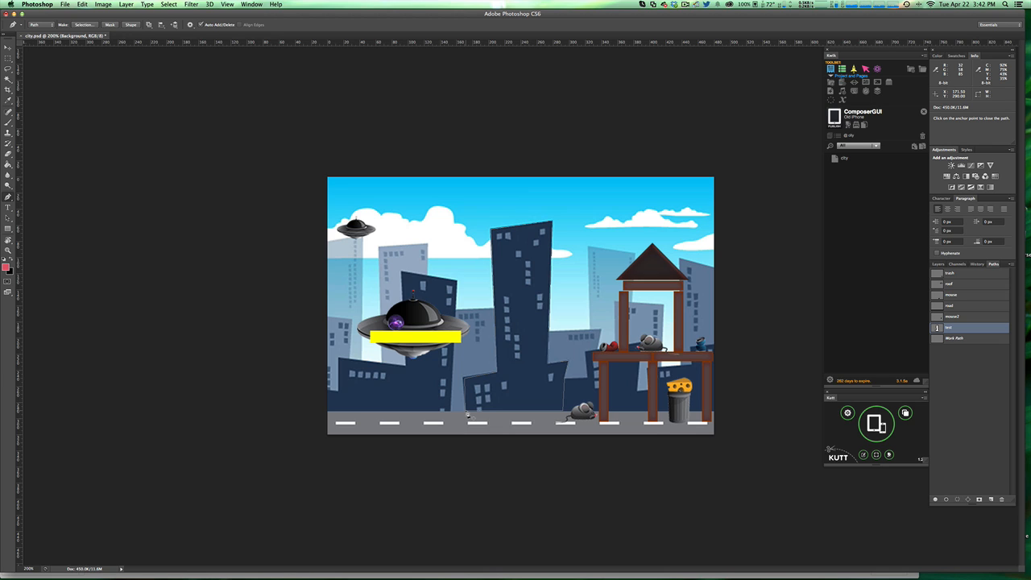
{"action": "left_click", "coordinate": [468, 414]}
Delete the "test" path and confirm its removal
{"action": "left_click", "coordinate": [1002, 501]}
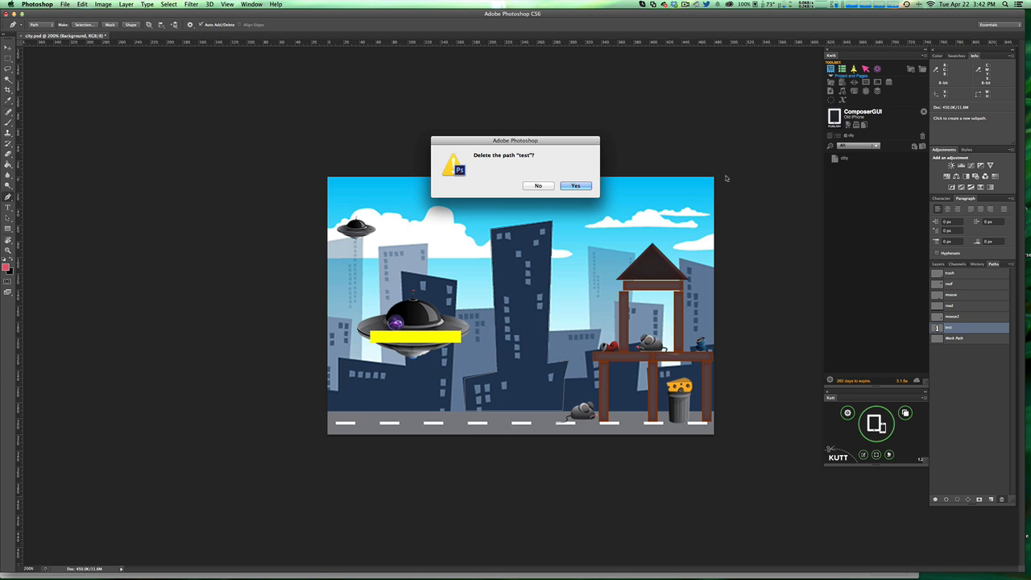
{"action": "left_click", "coordinate": [565, 189]}
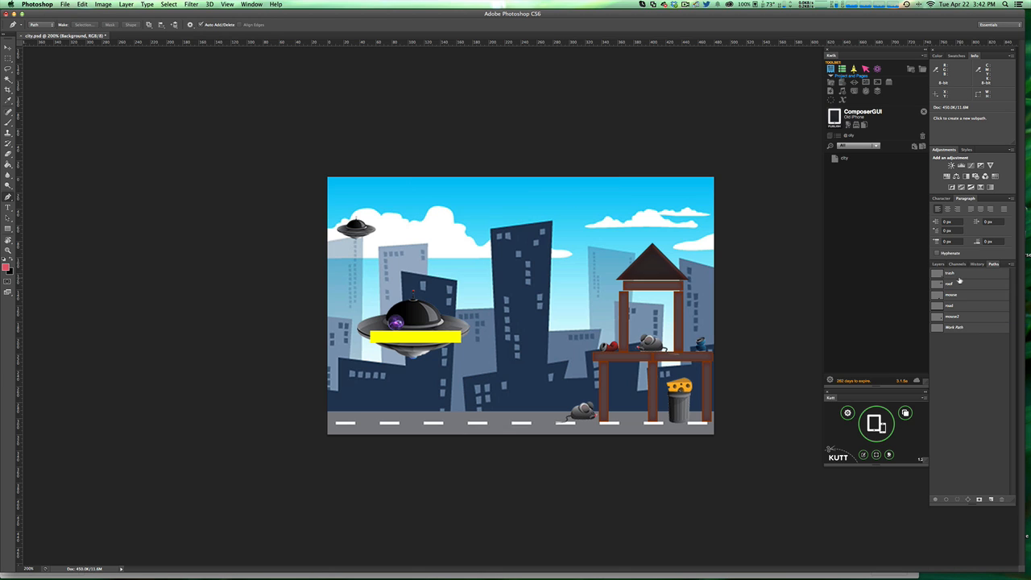
Examine the trash, roof, mouse, road, mouse2 and Work Path outlines against their matching objects in the scene
{"action": "left_click", "coordinate": [955, 275]}
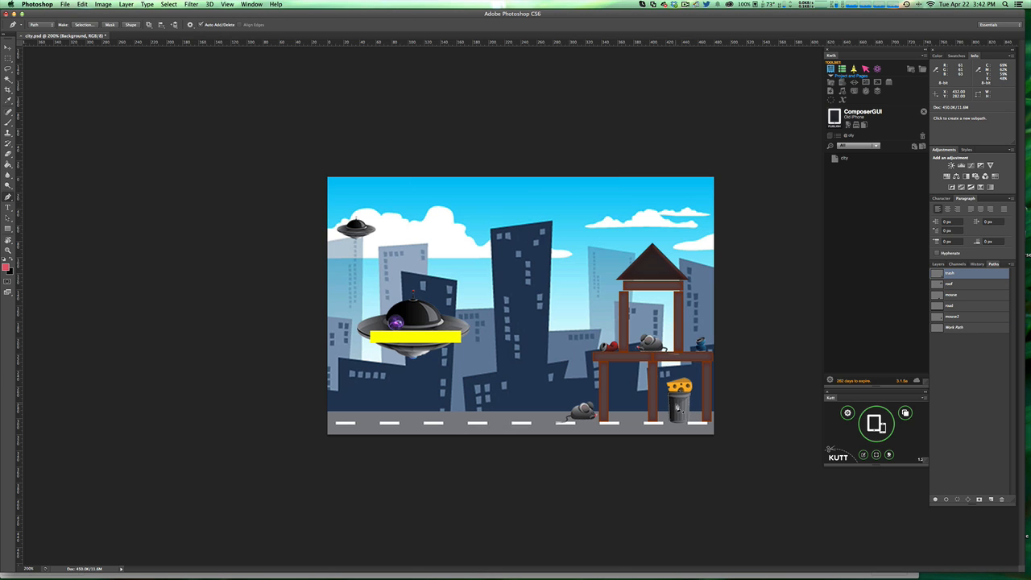
{"action": "key", "text": "super+equal"}
{"action": "key", "text": "super+equal"}
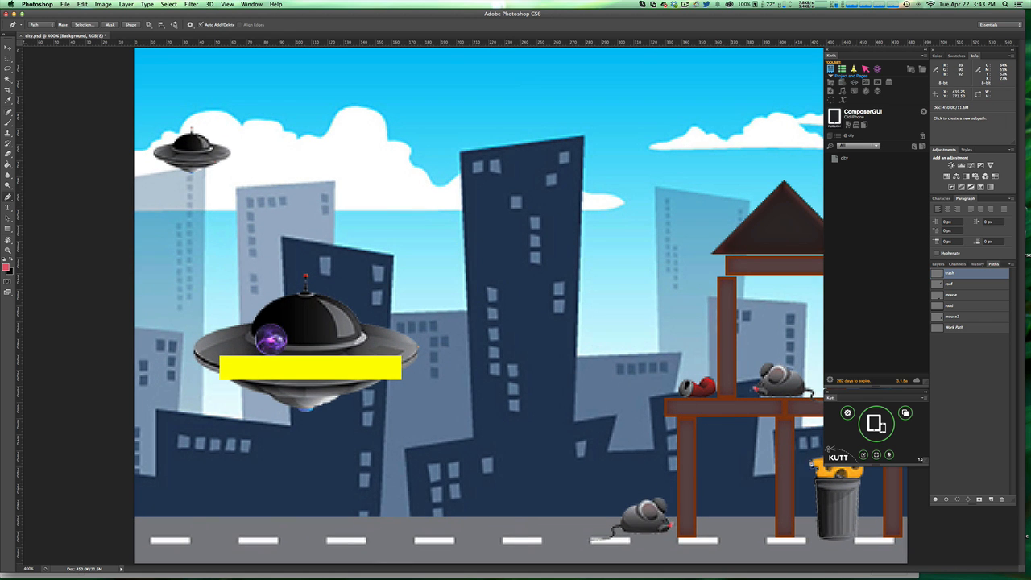
{"action": "left_click", "coordinate": [10, 48]}
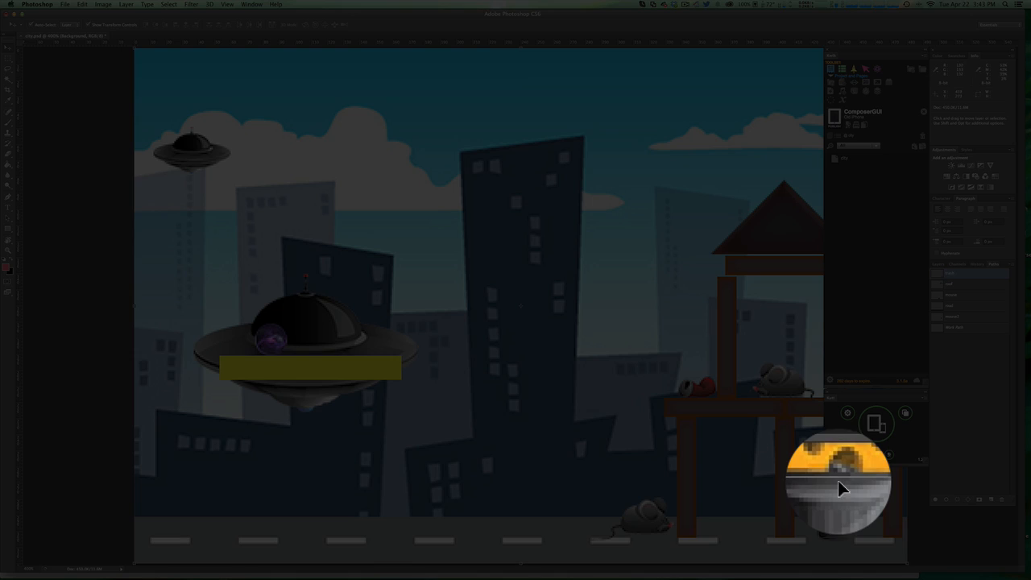
{"action": "left_click", "coordinate": [839, 480]}
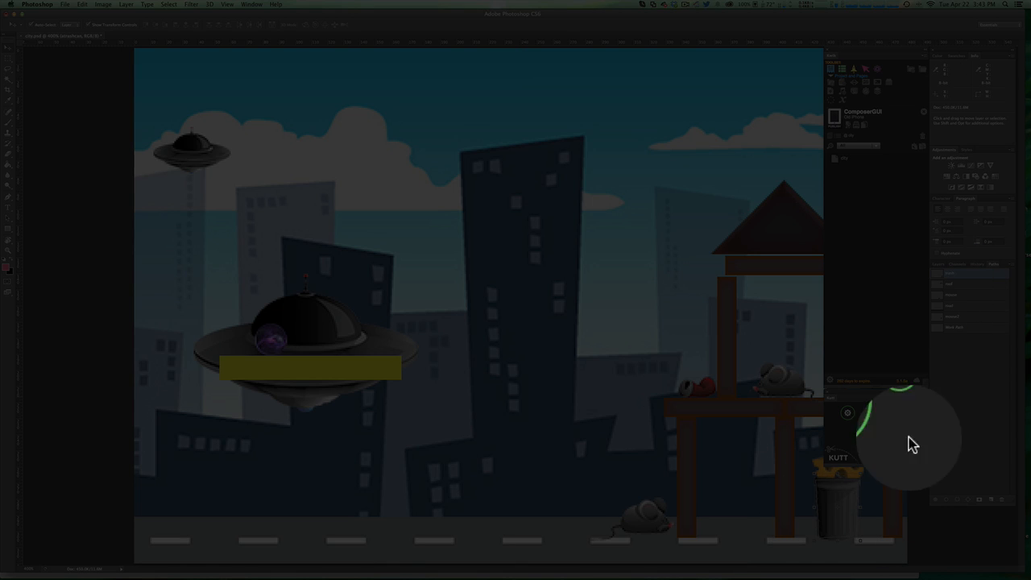
{"action": "left_click", "coordinate": [958, 291]}
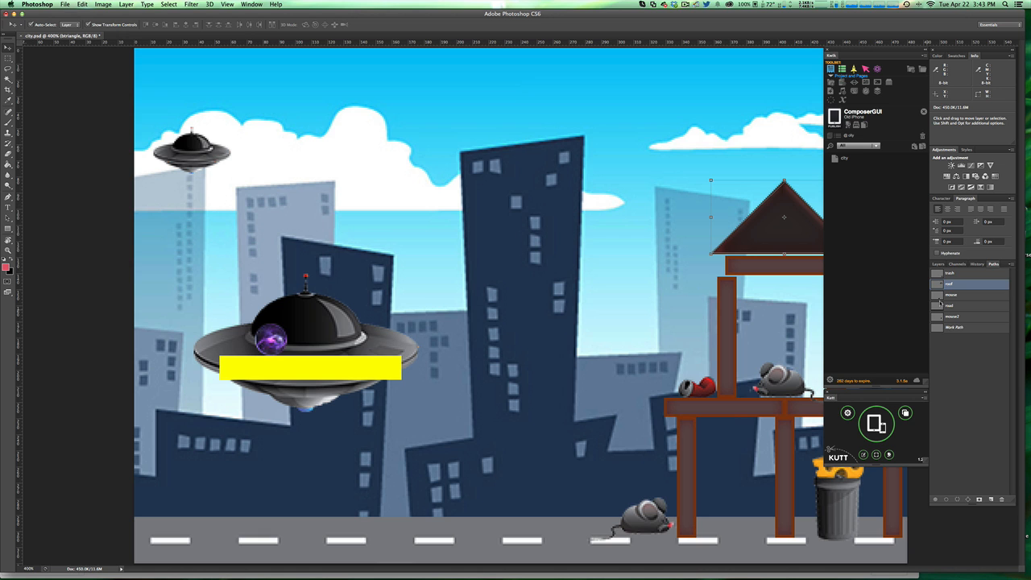
{"action": "left_click", "coordinate": [944, 296]}
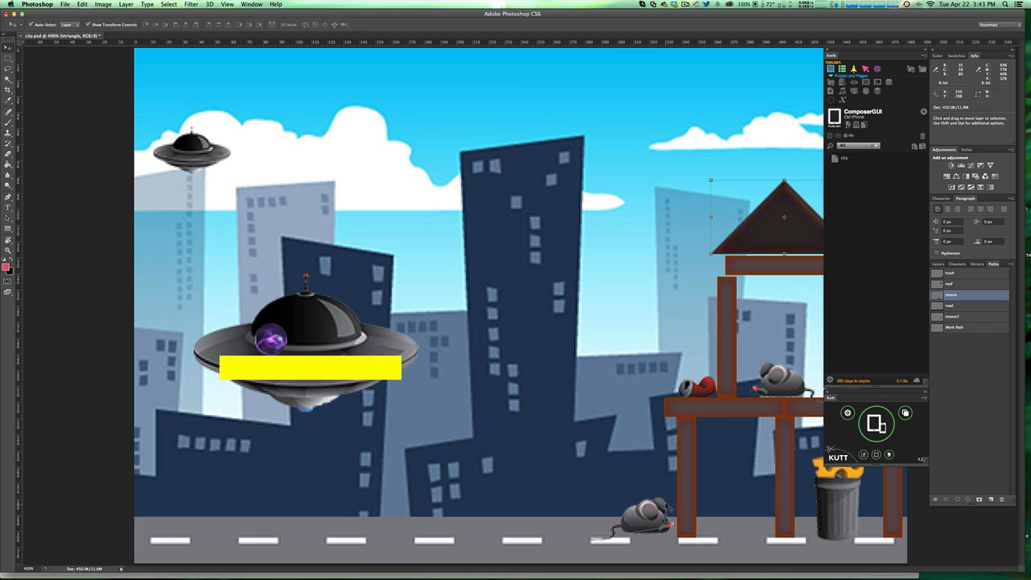
{"action": "left_click", "coordinate": [951, 307]}
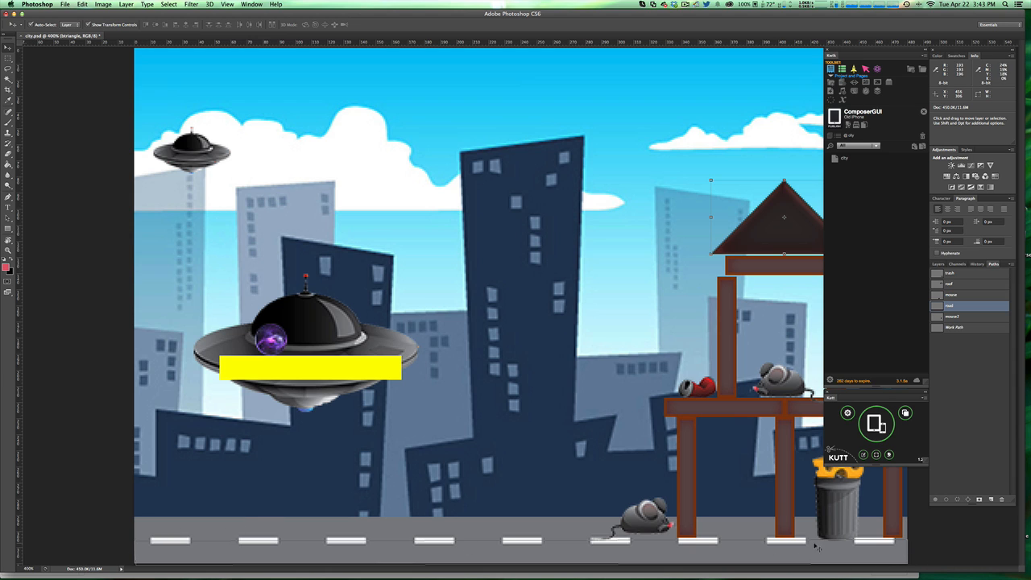
{"action": "left_click", "coordinate": [957, 319]}
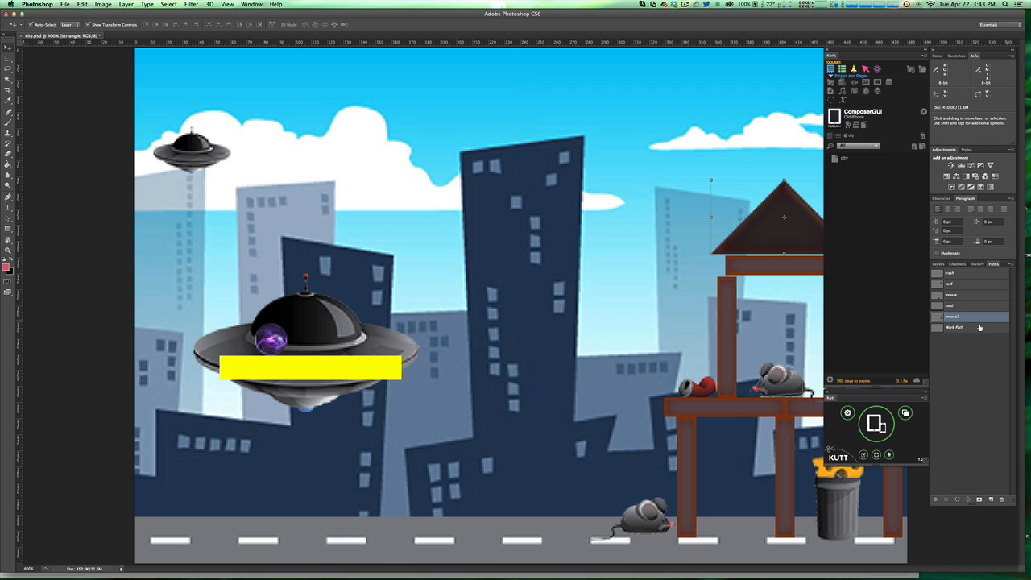
{"action": "left_click", "coordinate": [958, 329]}
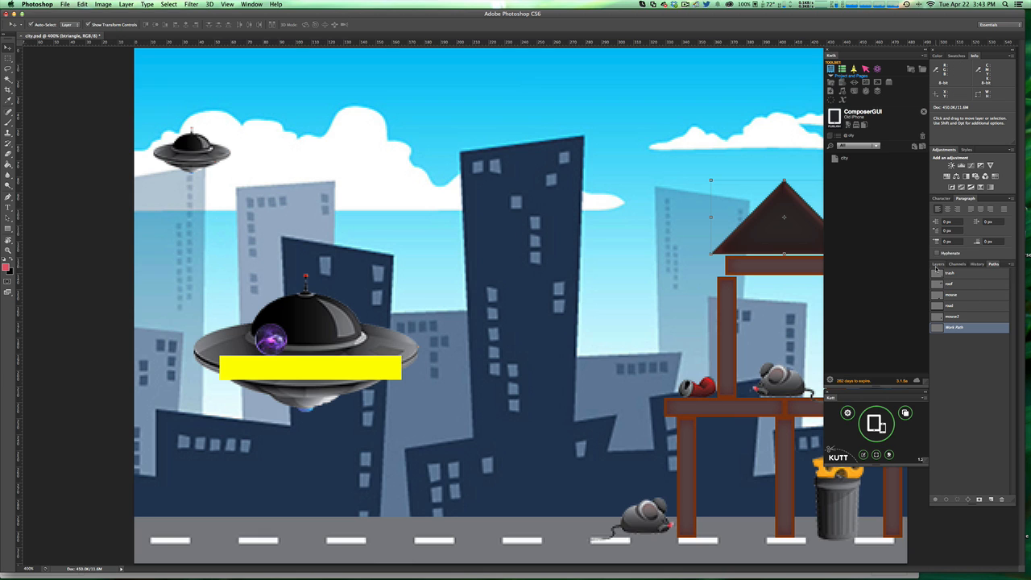
Add a new path to the document and name it "redCan"
{"action": "left_click", "coordinate": [991, 500]}
{"action": "double_click", "coordinate": [951, 329]}
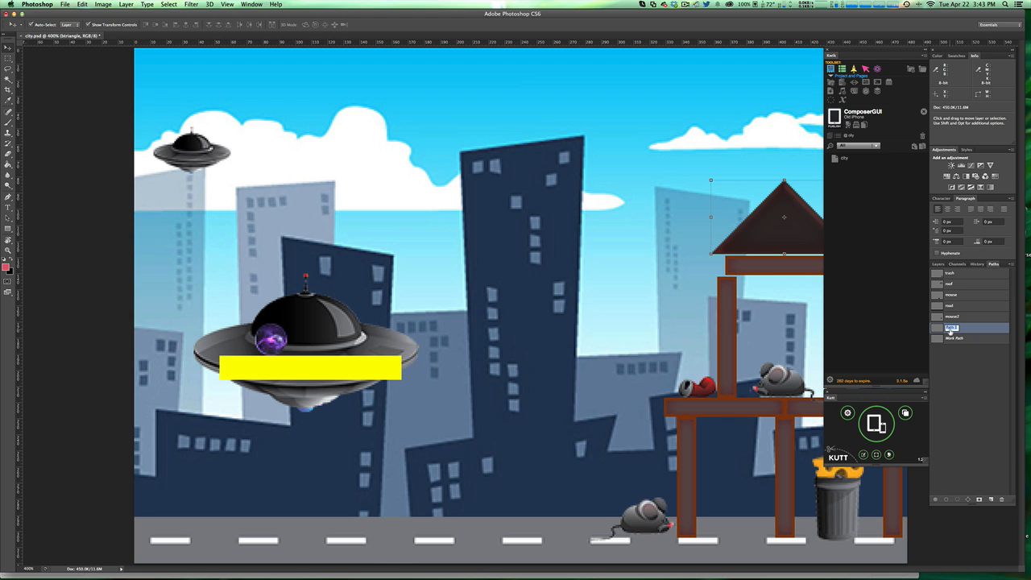
{"action": "type", "text": "t"}
{"action": "type", "text": "edCan"}
{"action": "key", "text": "Return"}
Trace a closed outline around the red can on the wooden platform with the Pen tool
{"action": "left_click", "coordinate": [7, 196]}
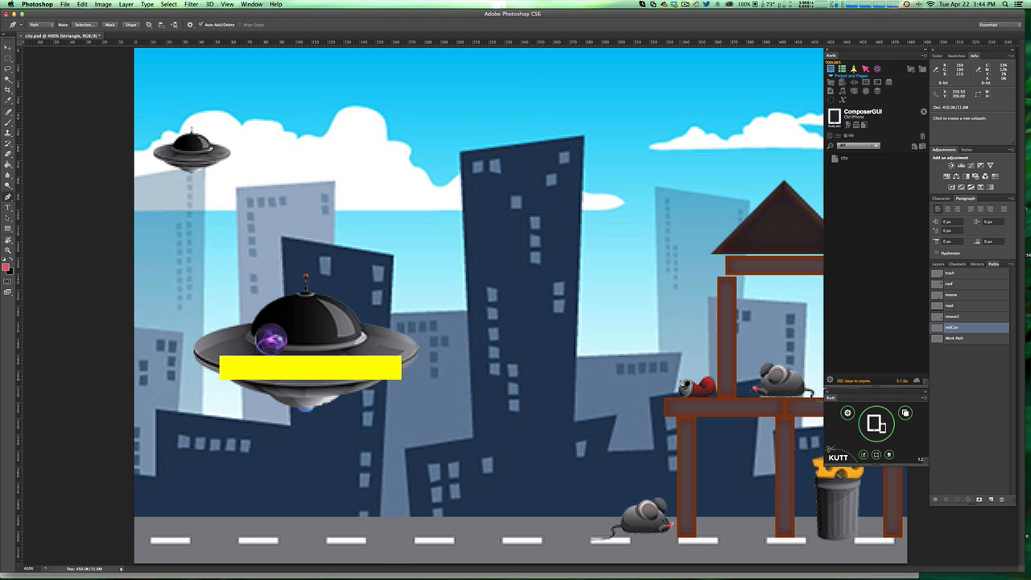
{"action": "left_click", "coordinate": [685, 386]}
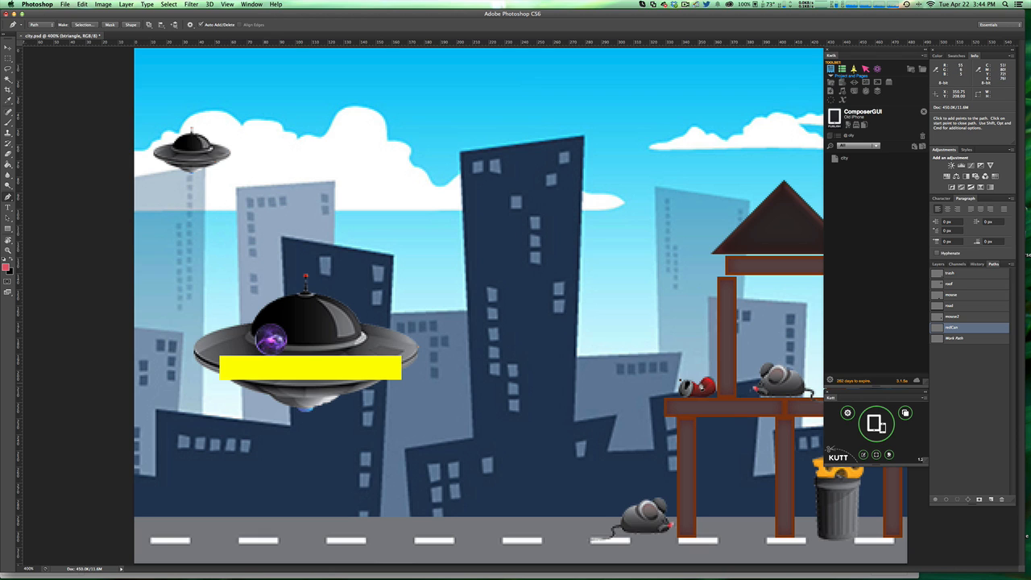
{"action": "left_click", "coordinate": [707, 377]}
{"action": "left_click", "coordinate": [682, 387]}
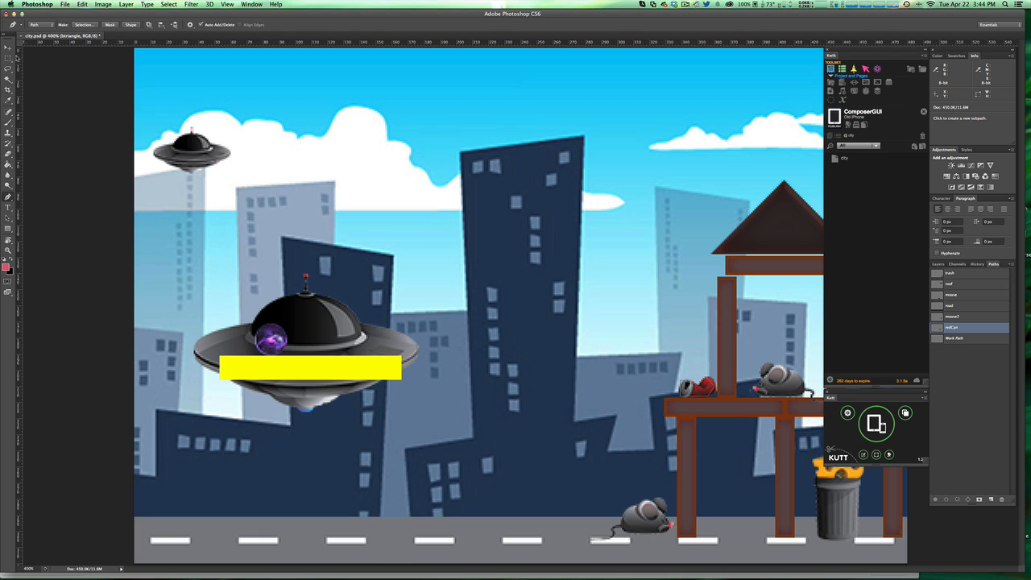
Activate the Move tool and bring up the document's layers in place of its paths
{"action": "left_click", "coordinate": [8, 49]}
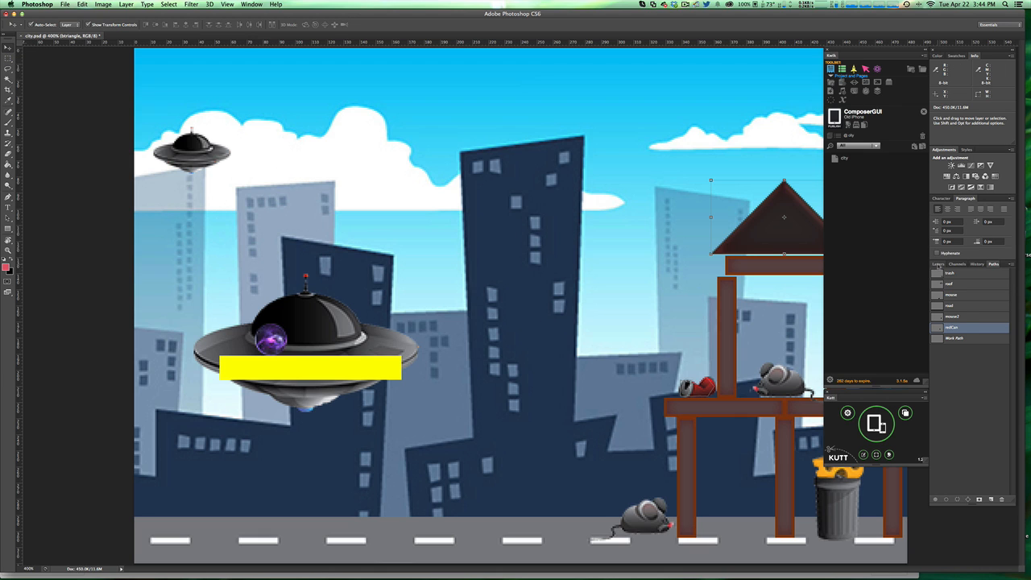
{"action": "left_click", "coordinate": [938, 264]}
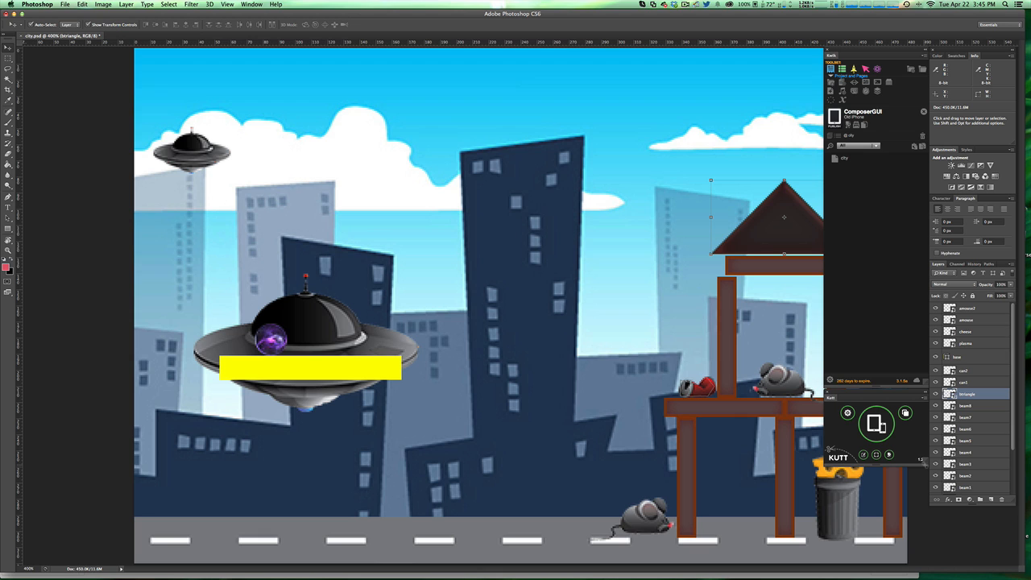
{"action": "left_click", "coordinate": [993, 264]}
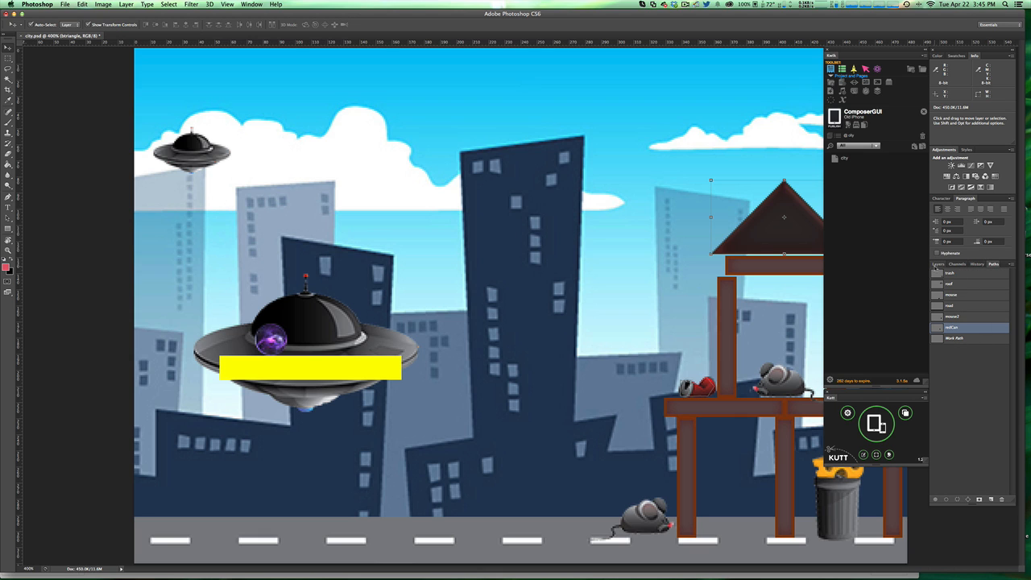
{"action": "left_click", "coordinate": [938, 264]}
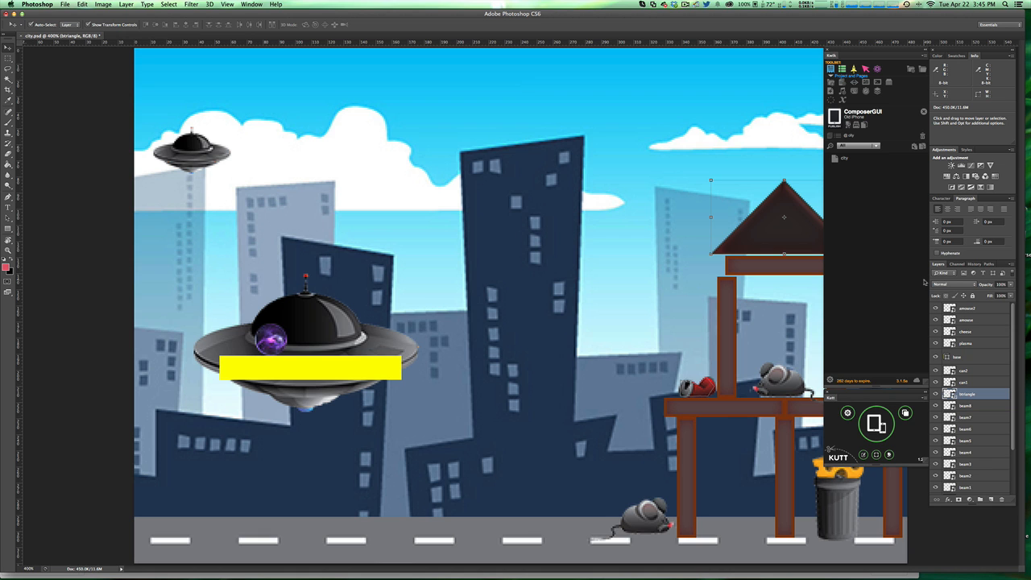
Review the physics body properties offered for the beam1 layer, closing them without saving
{"action": "key", "text": "super+minus"}
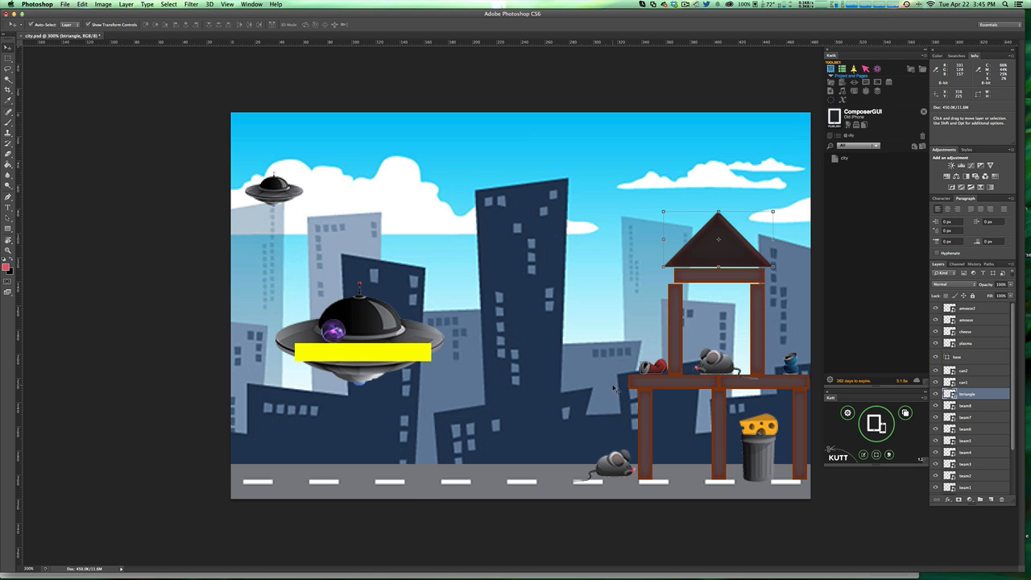
{"action": "scroll", "coordinate": [977, 481], "scroll_direction": "down", "scroll_amount": 2}
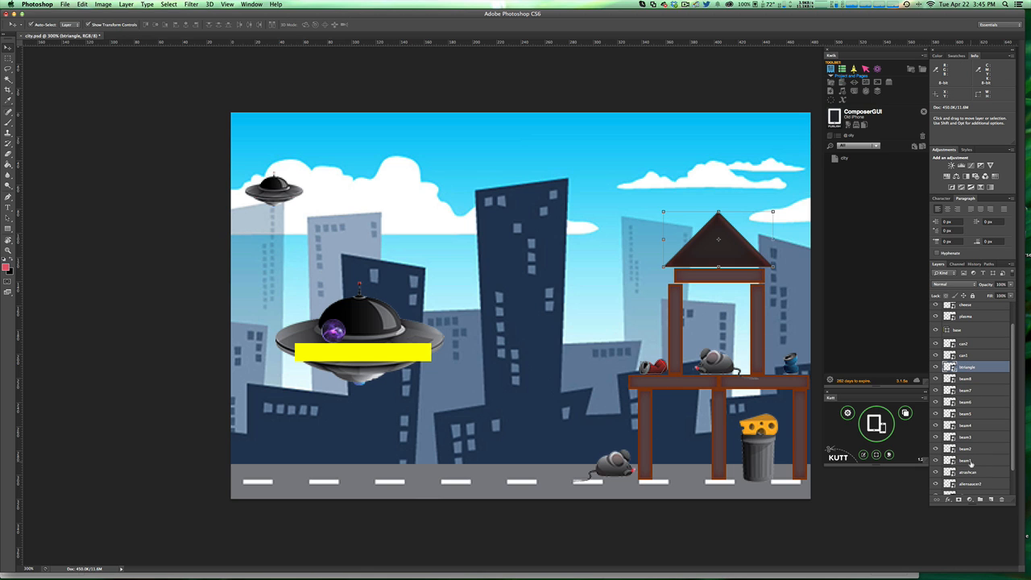
{"action": "left_click", "coordinate": [971, 461]}
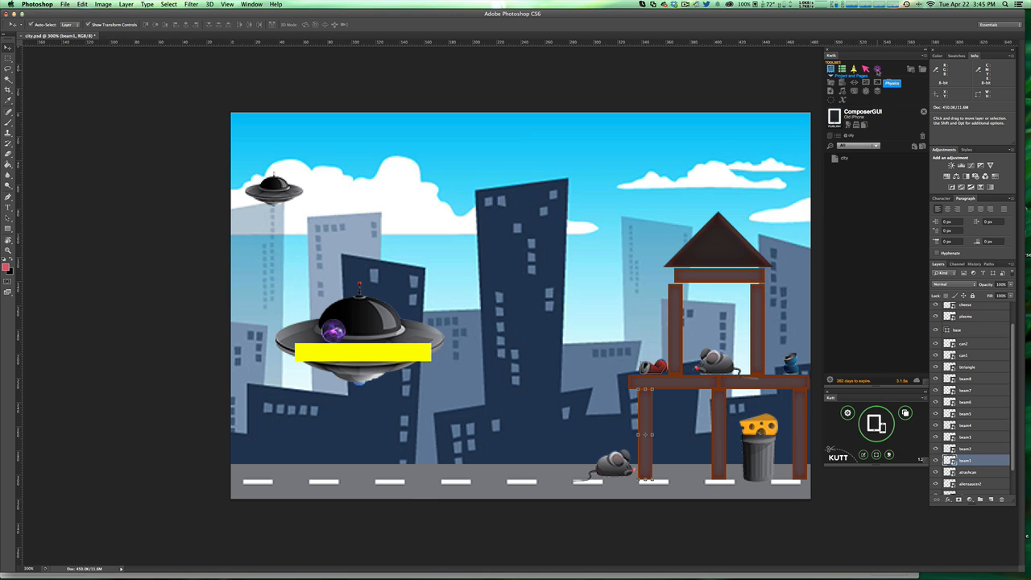
{"action": "left_click", "coordinate": [877, 70]}
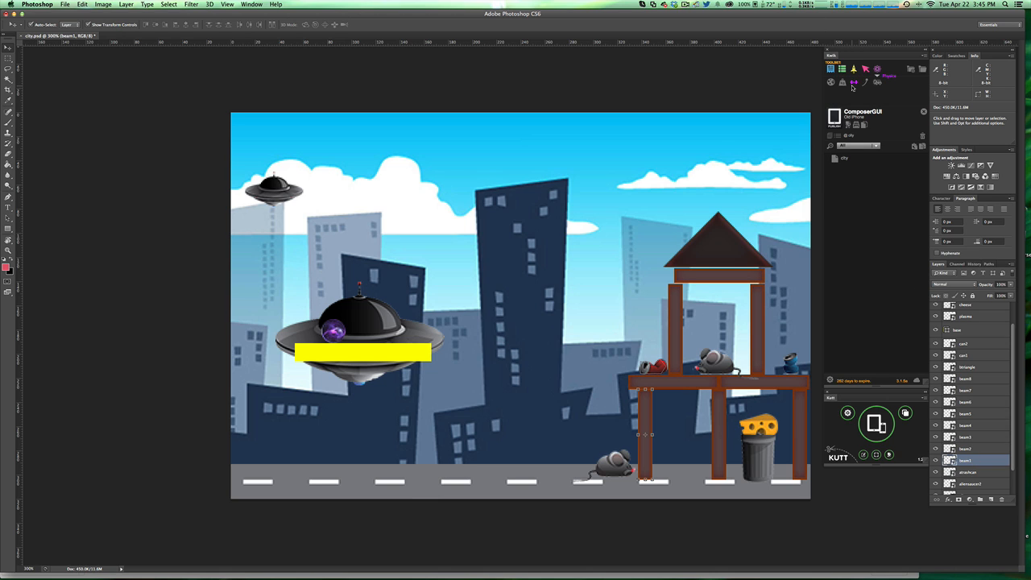
{"action": "left_click", "coordinate": [843, 84]}
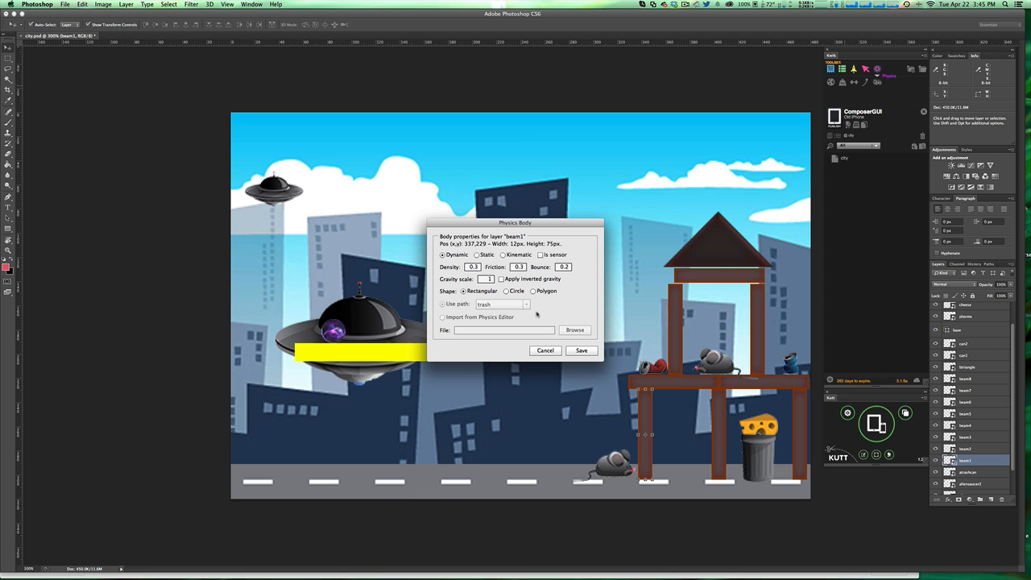
{"action": "left_click", "coordinate": [545, 350]}
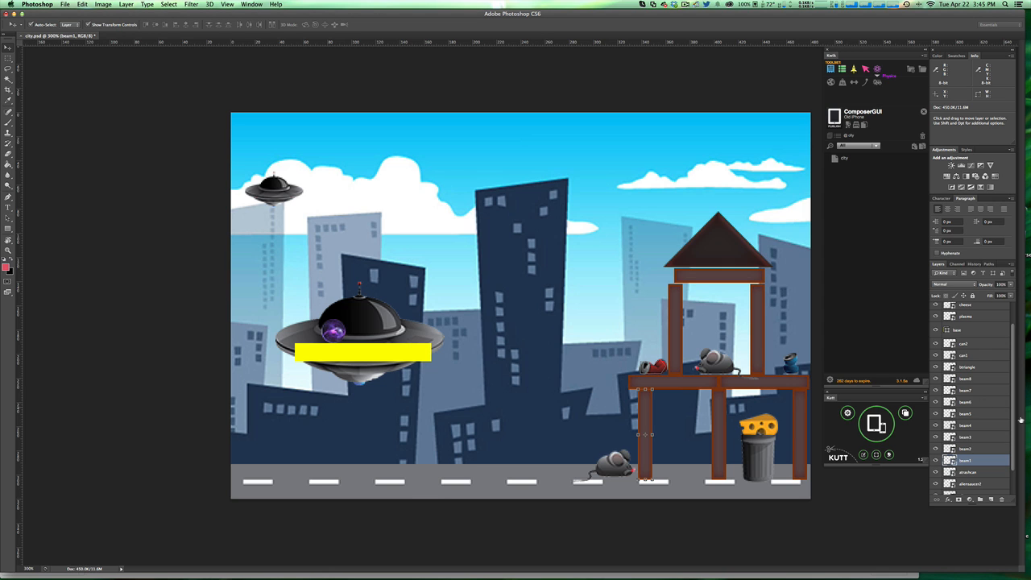
Give layers beam1 through beam8 dynamic rectangular physics bodies with a density of 10
{"action": "left_click", "coordinate": [973, 379], "text": "shift"}
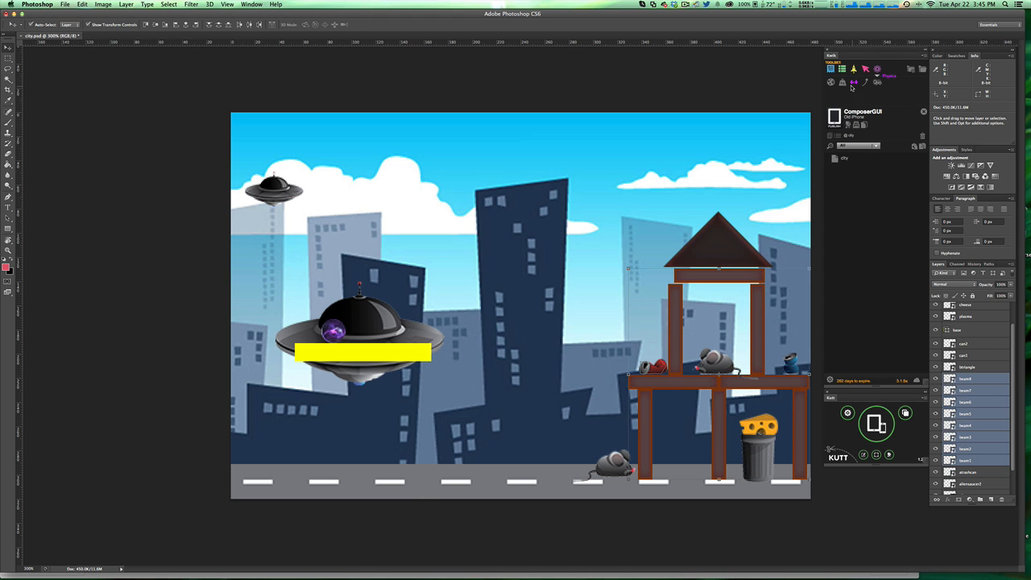
{"action": "left_click", "coordinate": [842, 84]}
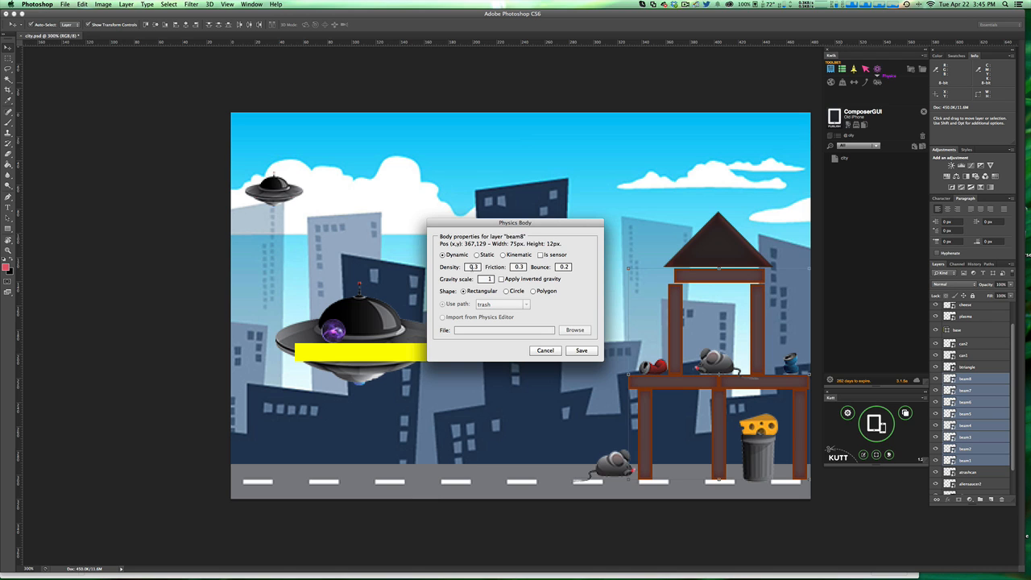
{"action": "double_click", "coordinate": [472, 266]}
{"action": "type", "text": "10"}
{"action": "left_click", "coordinate": [583, 352]}
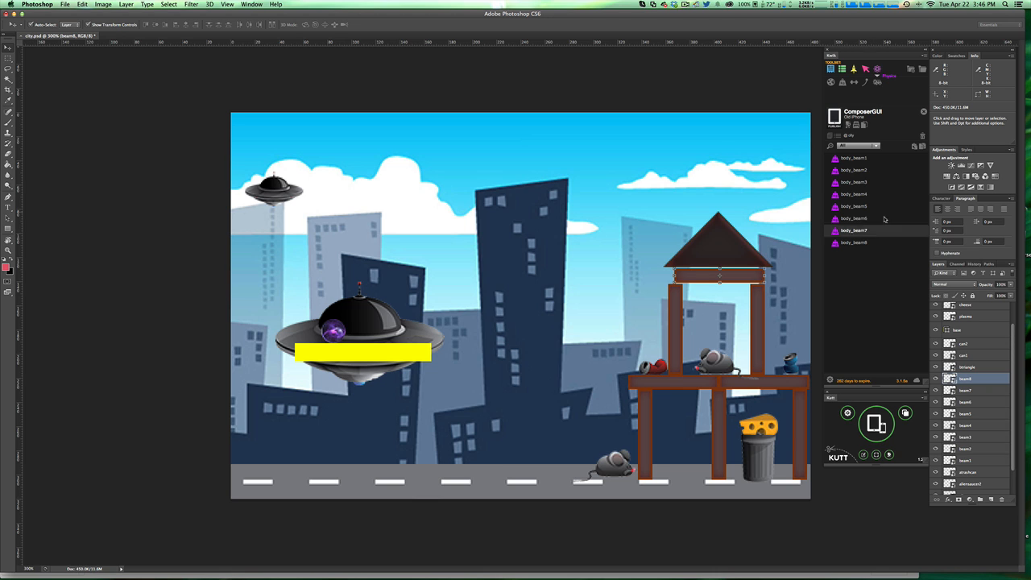
Set the layer properties of beam1 through beam8 so that they all render as beam1
{"action": "left_click", "coordinate": [966, 460], "text": "shift"}
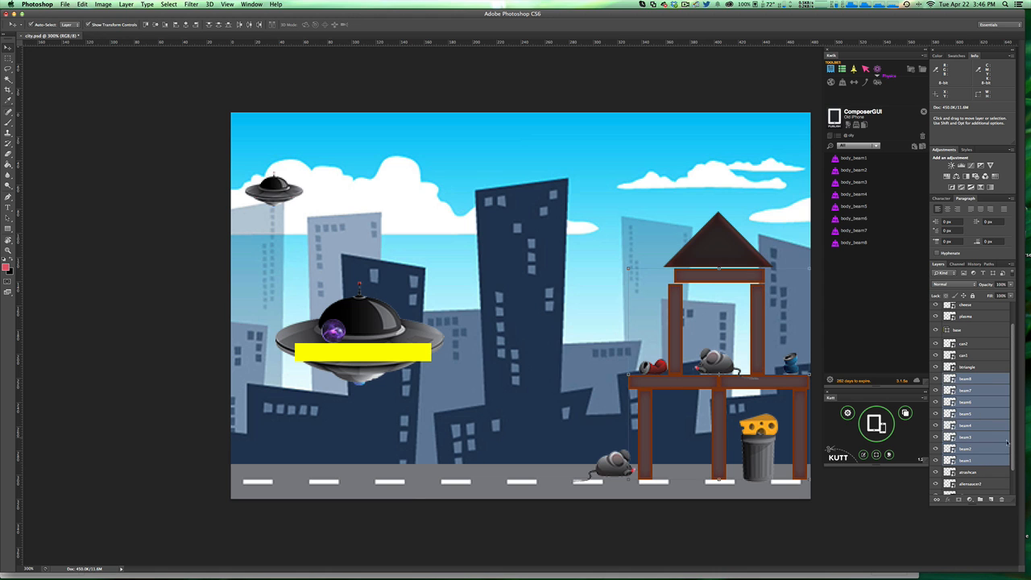
{"action": "left_click", "coordinate": [842, 70]}
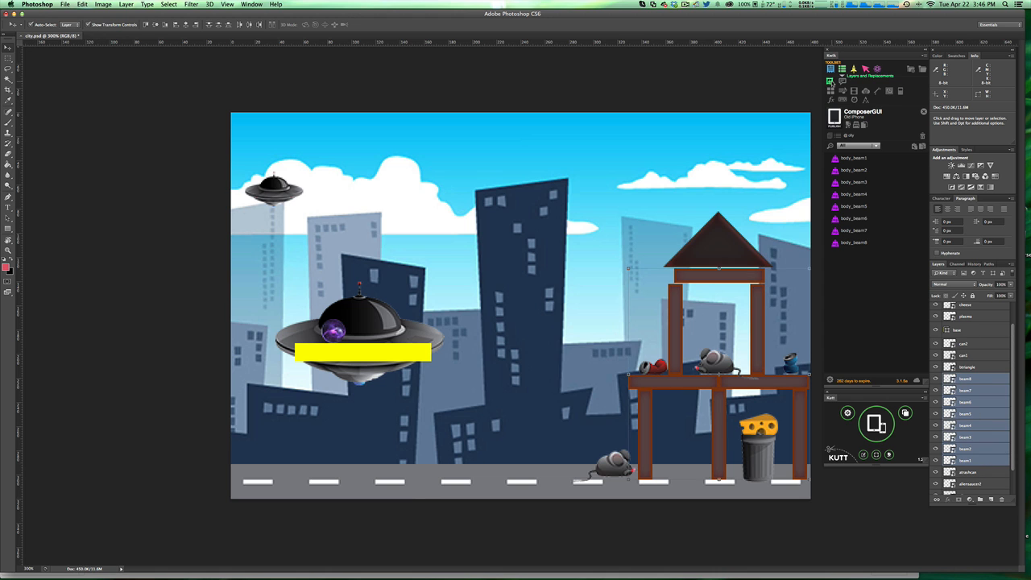
{"action": "left_click", "coordinate": [831, 81]}
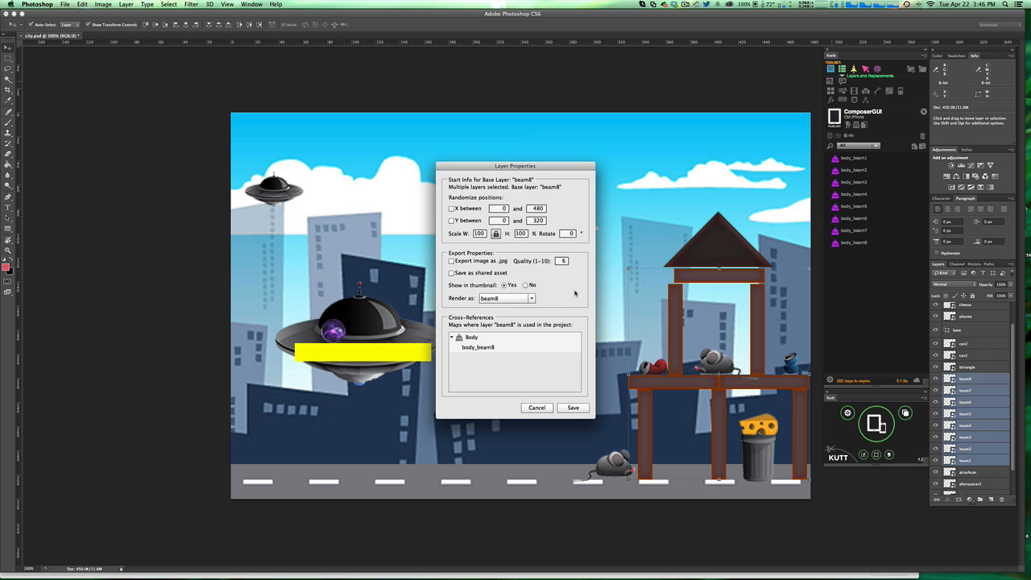
{"action": "left_click", "coordinate": [528, 298]}
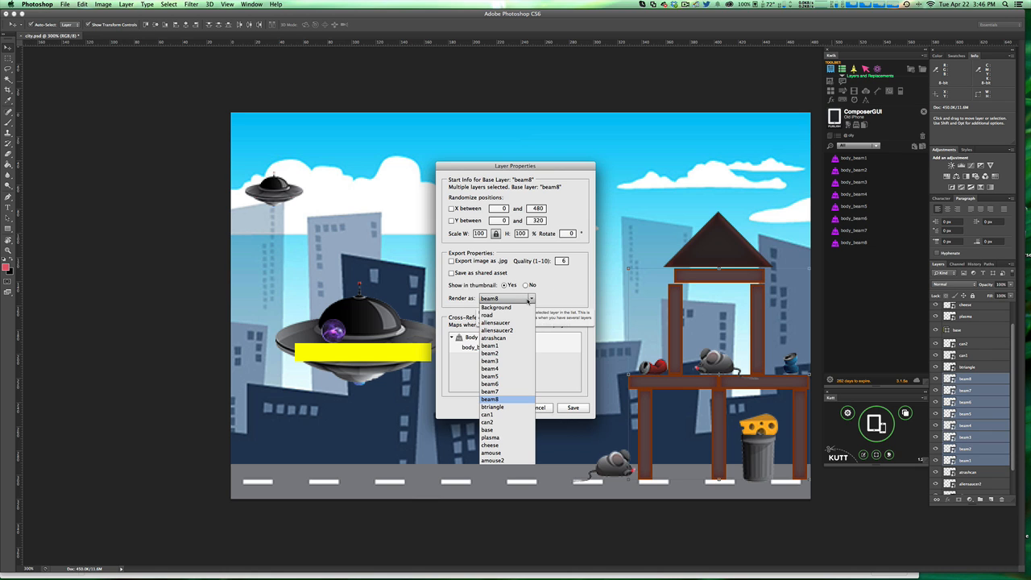
{"action": "left_click", "coordinate": [501, 347]}
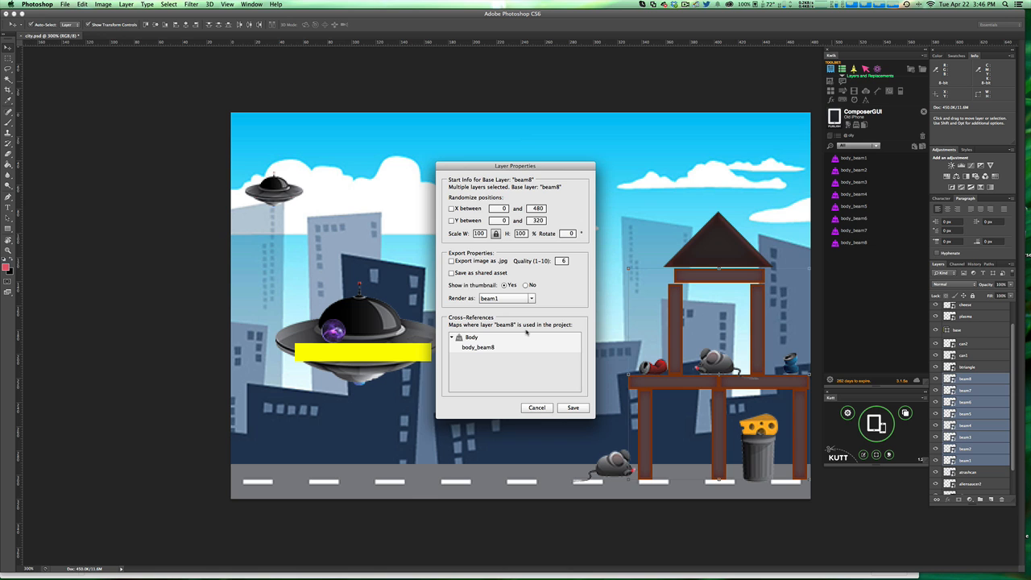
{"action": "left_click", "coordinate": [577, 408]}
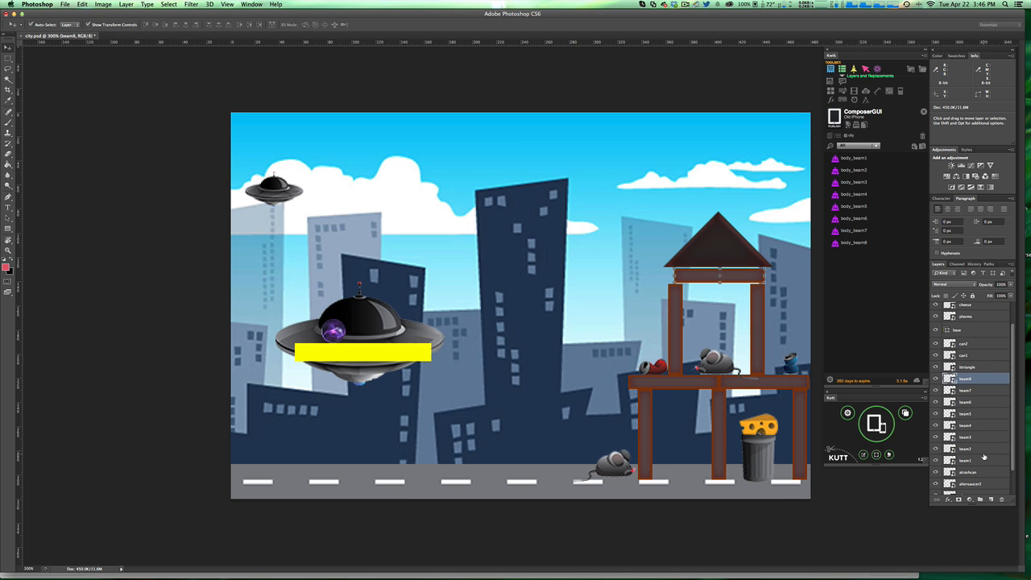
Add a static polygon physics body to the road layer, using the road path as its shape
{"action": "scroll", "coordinate": [983, 457], "scroll_direction": "down", "scroll_amount": 2}
{"action": "left_click", "coordinate": [959, 477]}
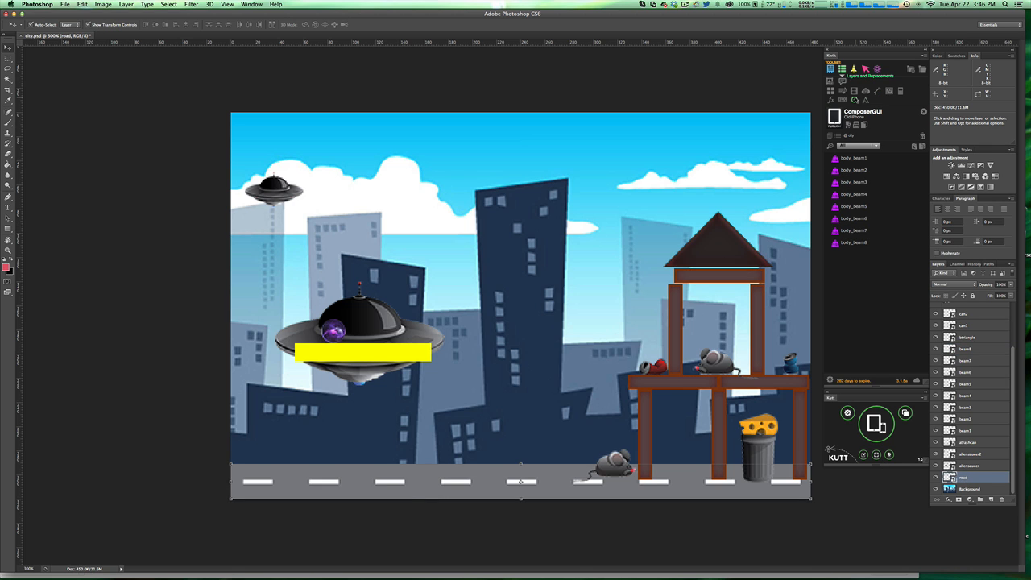
{"action": "left_click", "coordinate": [877, 70]}
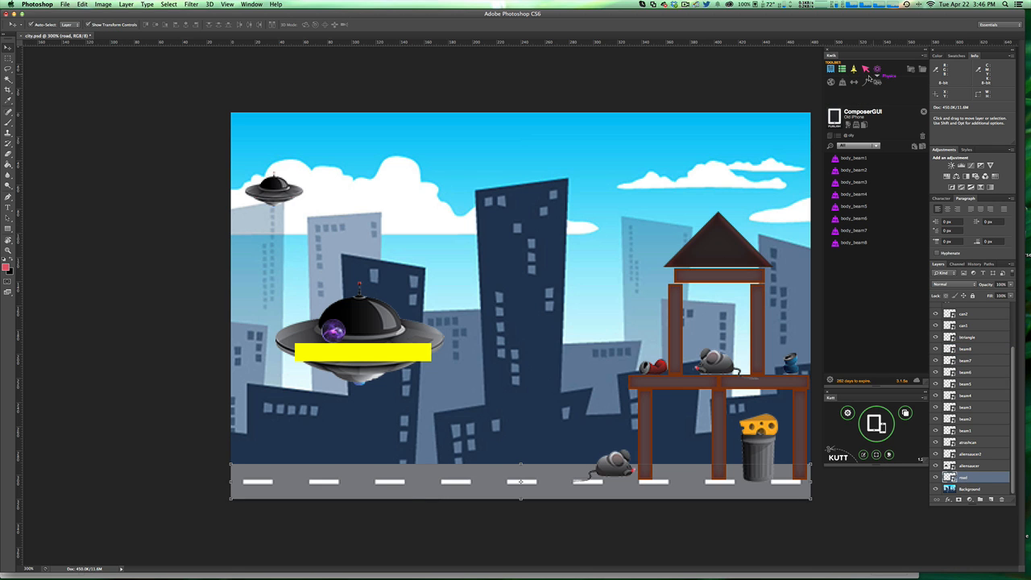
{"action": "left_click", "coordinate": [843, 84]}
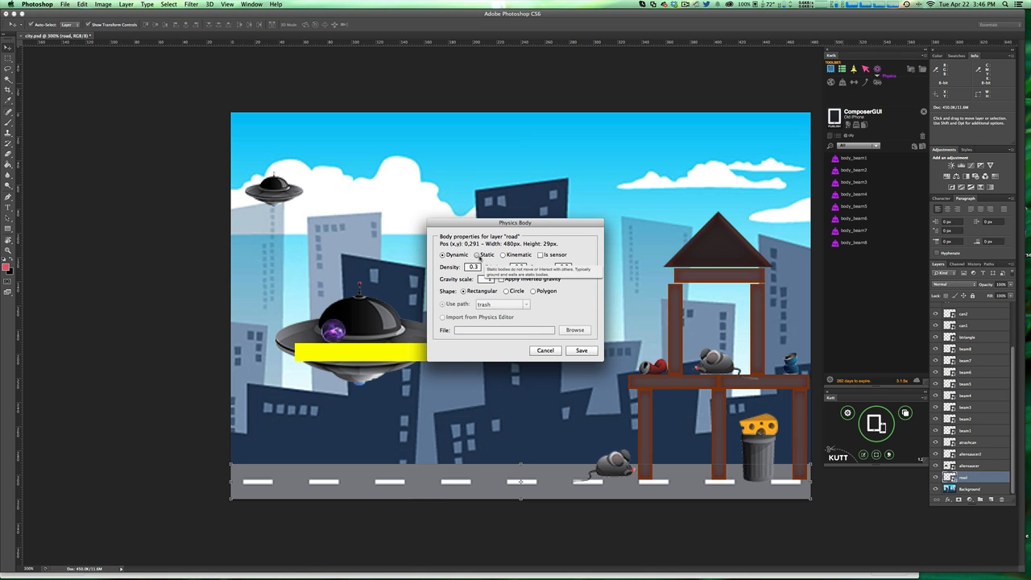
{"action": "left_click", "coordinate": [476, 255]}
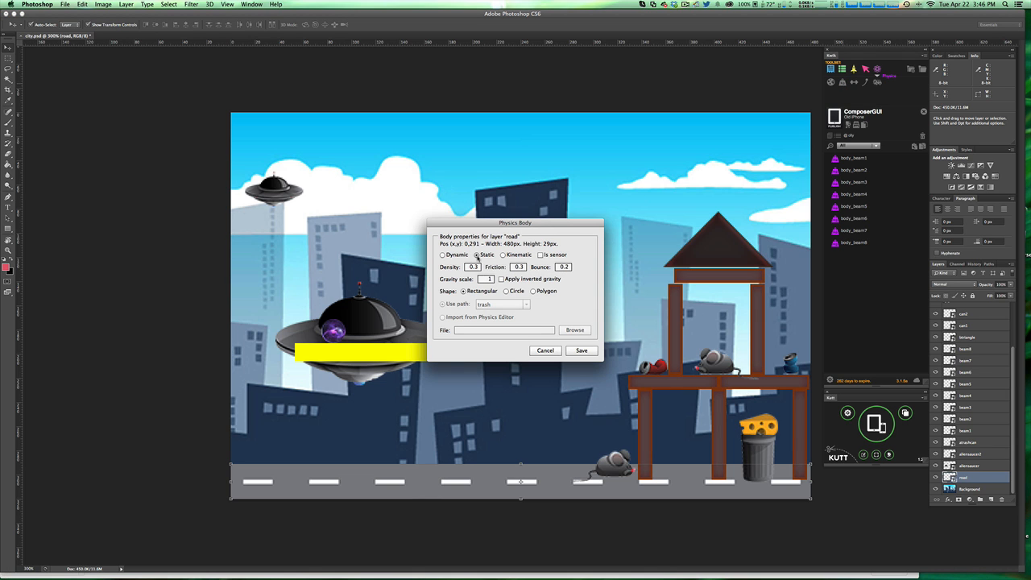
{"action": "left_click", "coordinate": [532, 291]}
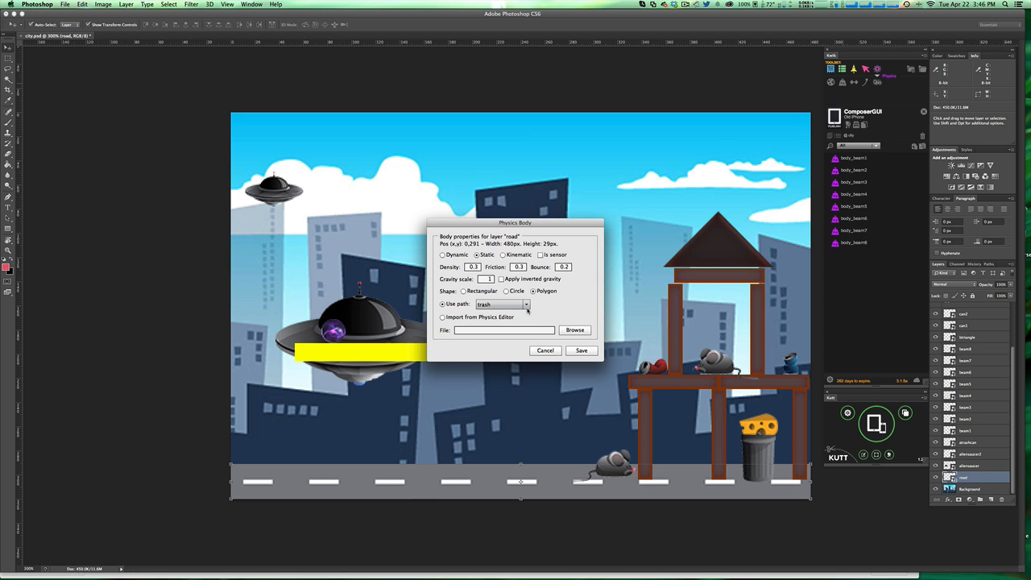
{"action": "left_click", "coordinate": [526, 306]}
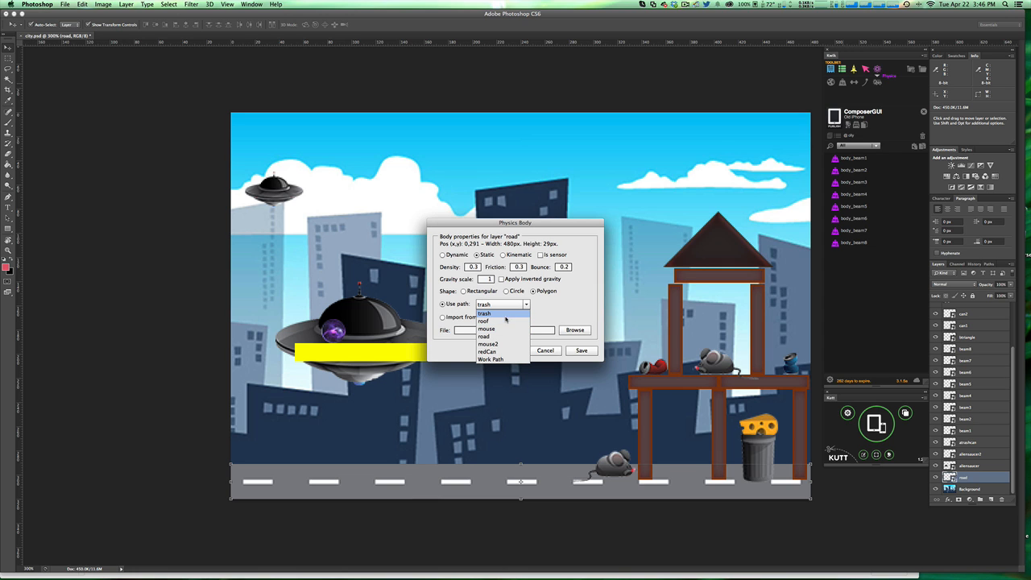
{"action": "left_click", "coordinate": [488, 337]}
{"action": "left_click", "coordinate": [586, 351]}
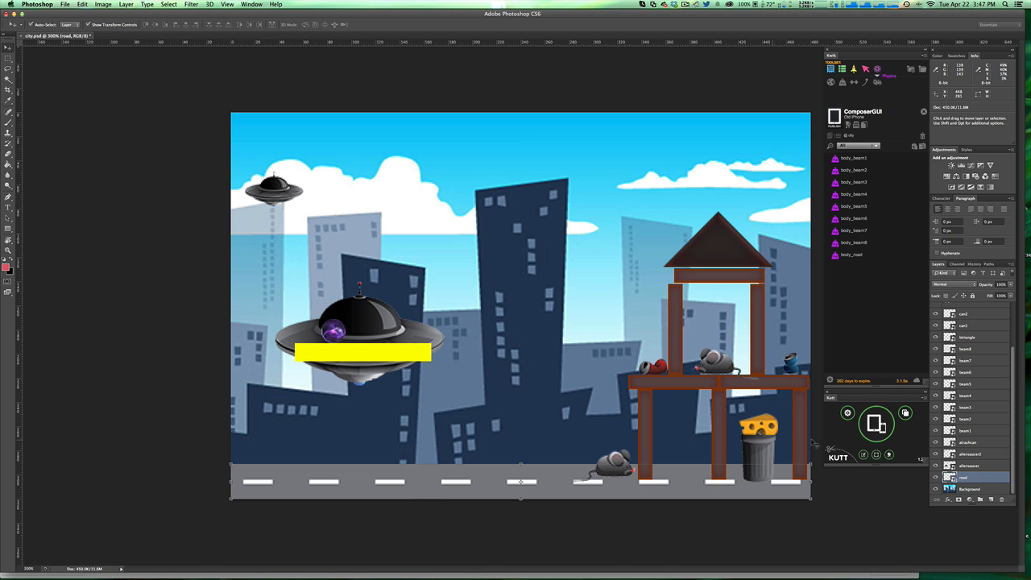
Add a dynamic polygon physics body to the trash can with density 5, shaped by the trash path
{"action": "left_click", "coordinate": [766, 448]}
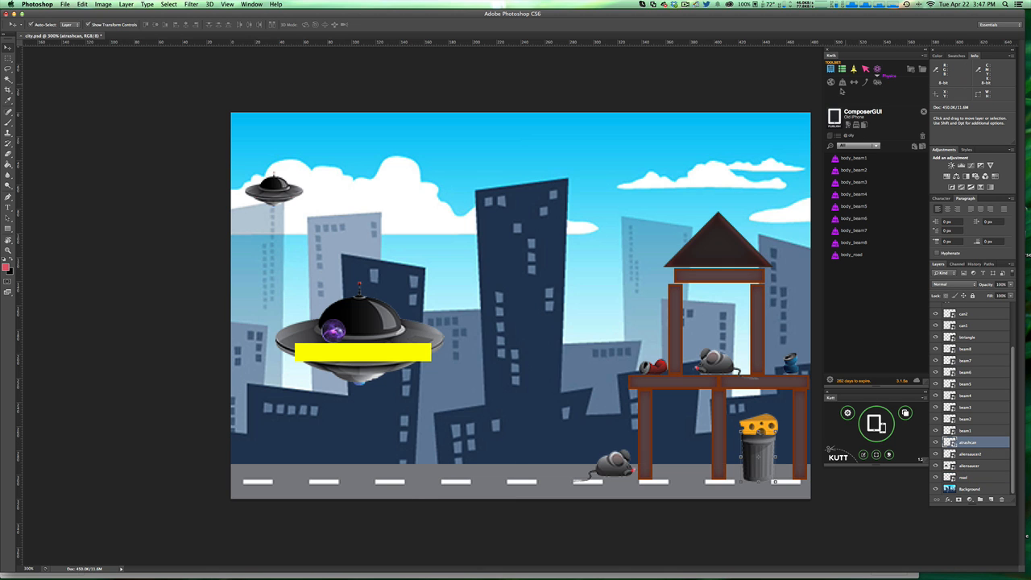
{"action": "left_click", "coordinate": [842, 81]}
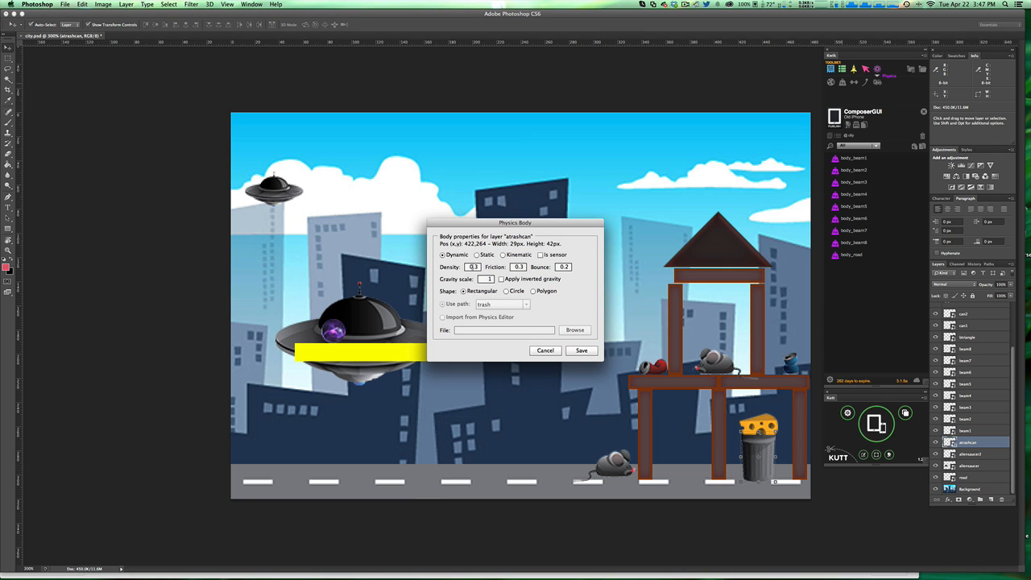
{"action": "double_click", "coordinate": [471, 266]}
{"action": "type", "text": "5"}
{"action": "left_click", "coordinate": [533, 291]}
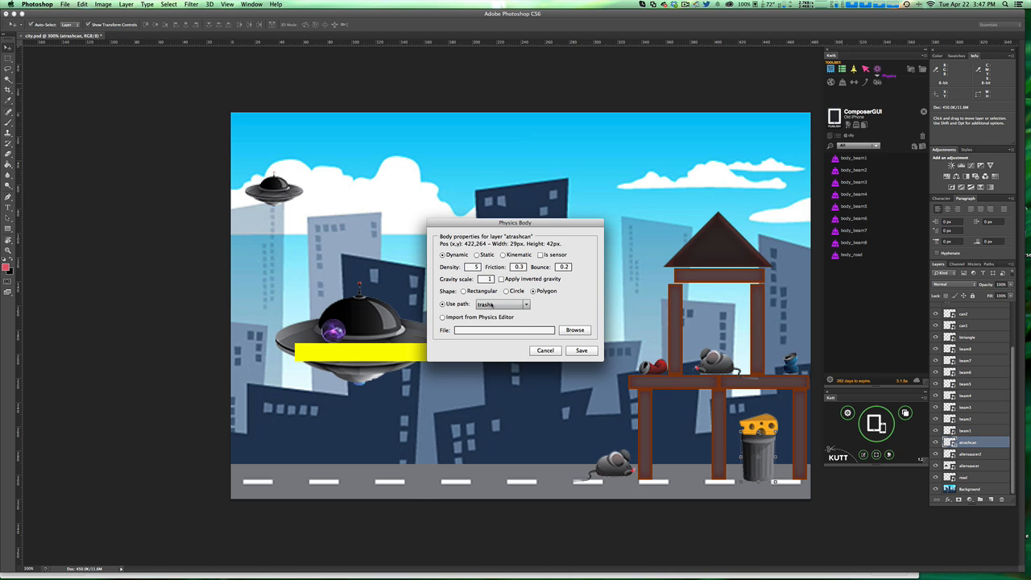
{"action": "left_click", "coordinate": [590, 352]}
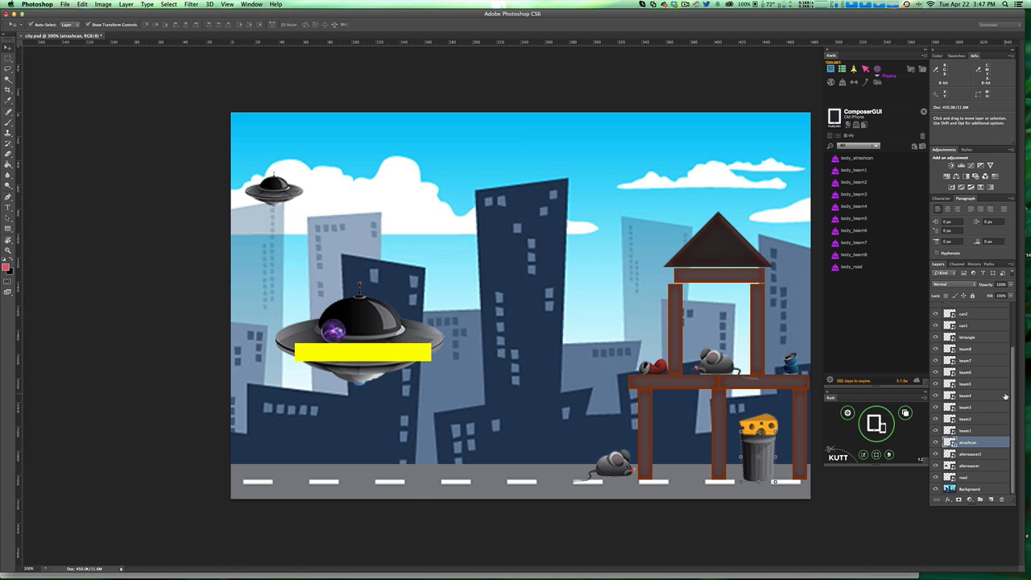
Add a dynamic rectangular physics body to the cheese layer
{"action": "scroll", "coordinate": [977, 375], "scroll_direction": "up", "scroll_amount": 3}
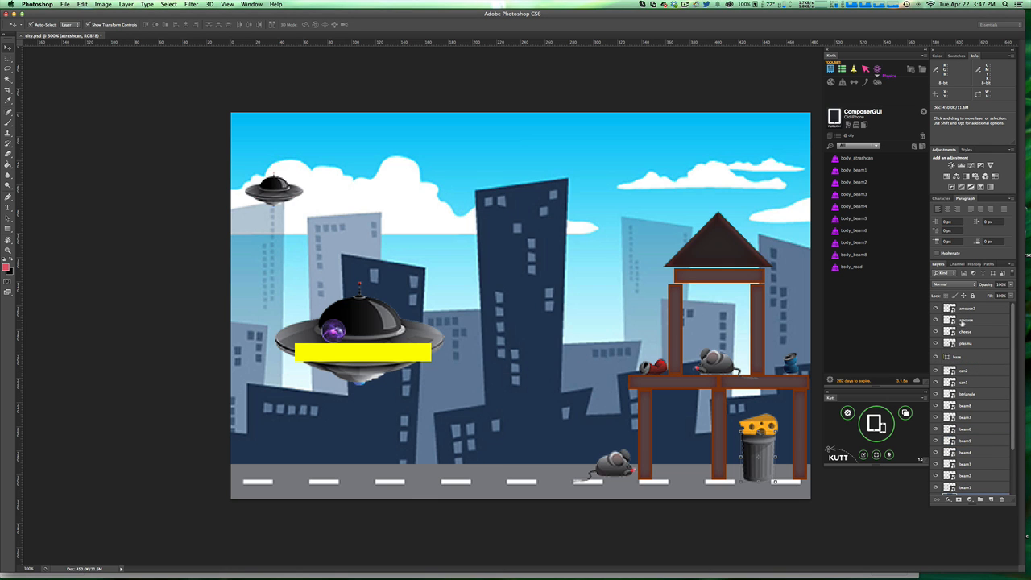
{"action": "left_click", "coordinate": [969, 332]}
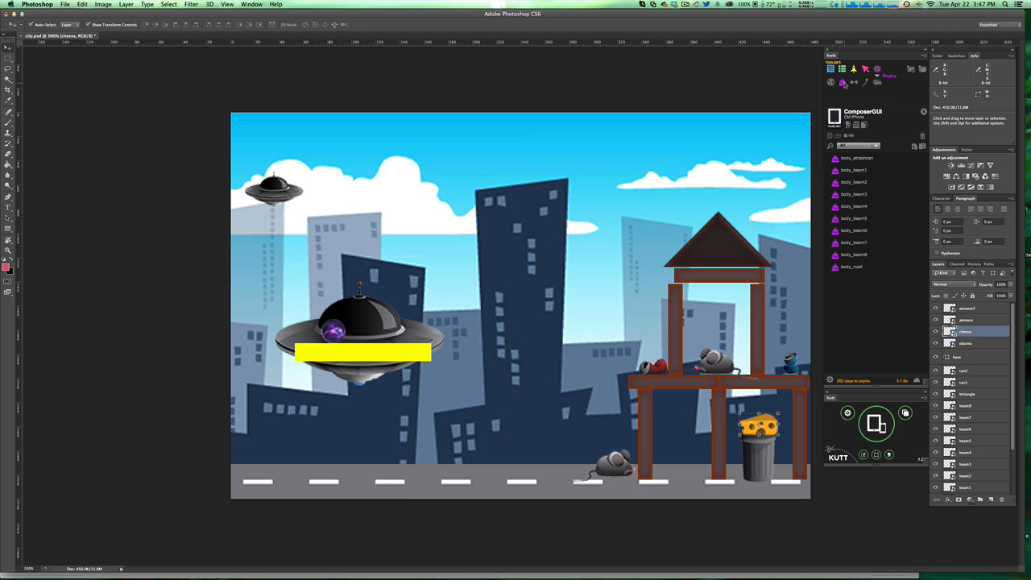
{"action": "left_click", "coordinate": [843, 83]}
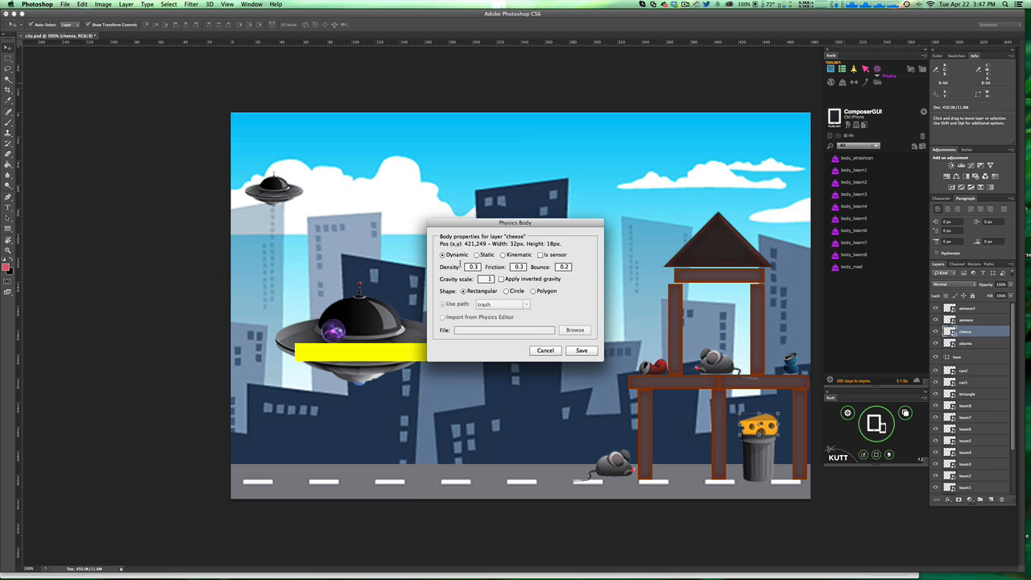
{"action": "double_click", "coordinate": [472, 266]}
{"action": "left_click", "coordinate": [581, 350]}
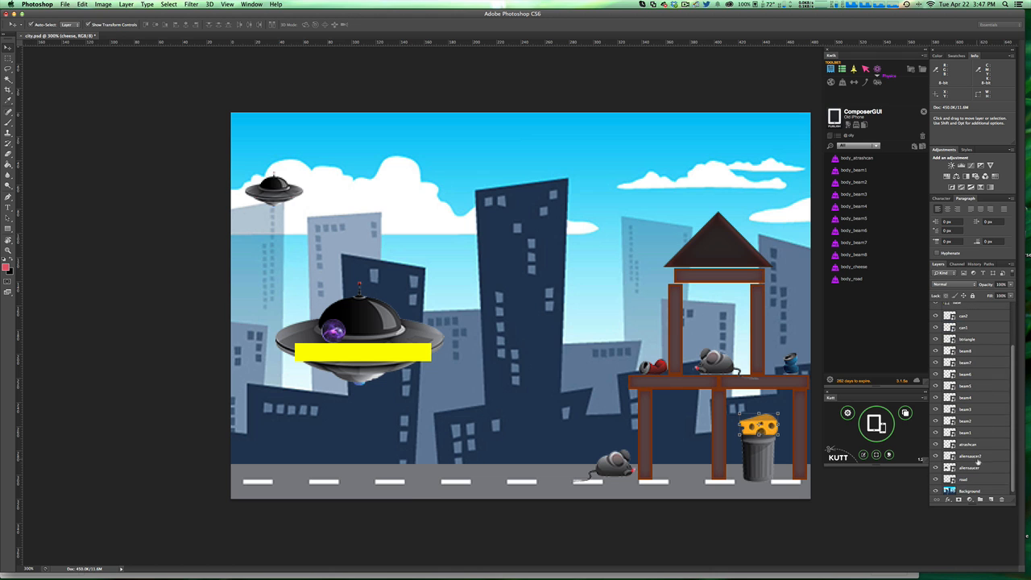
Add a dynamic polygon physics body to the triangle roof with density 20, using the roof path as its shape
{"action": "left_click", "coordinate": [721, 248]}
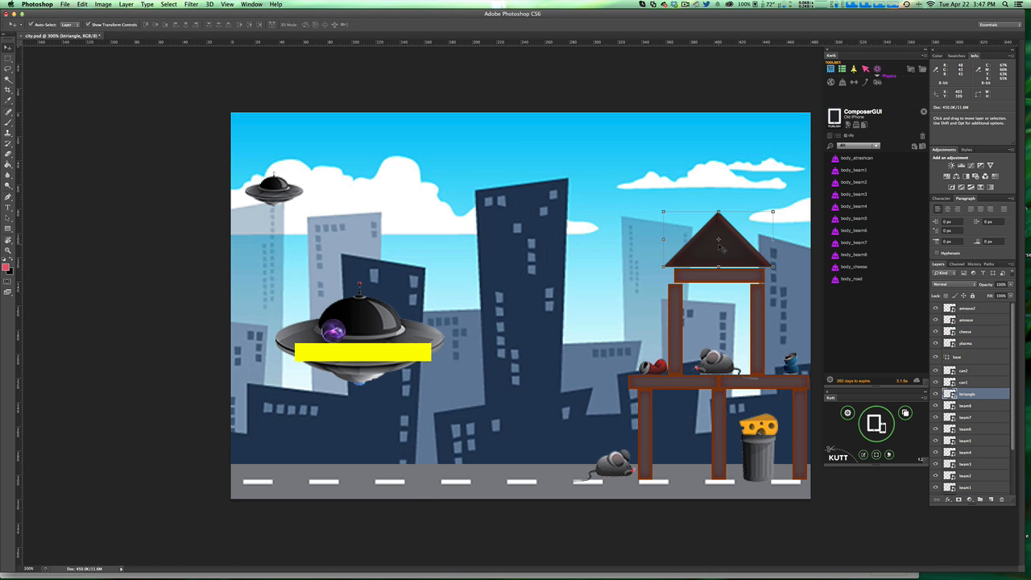
{"action": "left_click", "coordinate": [865, 69]}
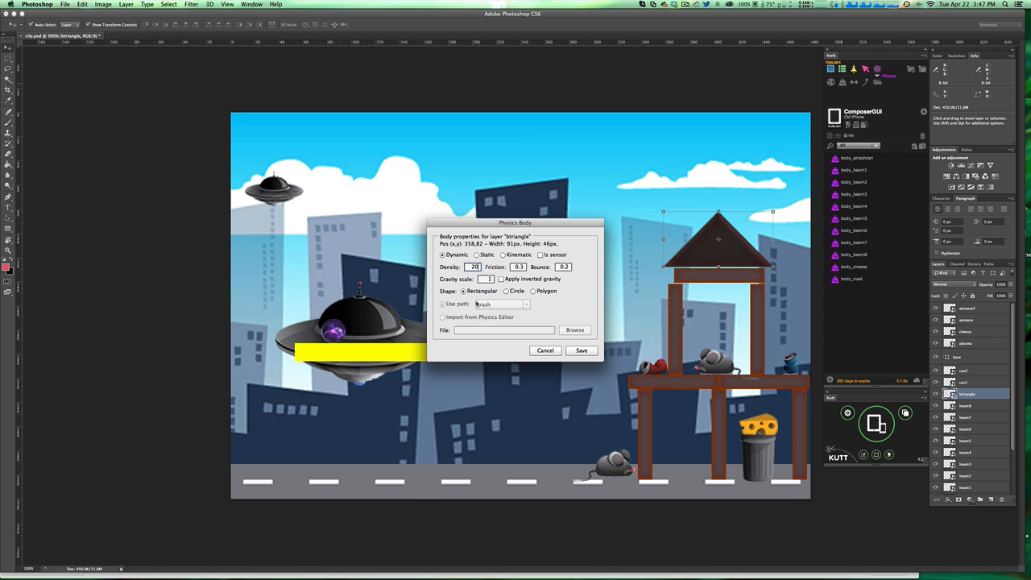
{"action": "left_click", "coordinate": [533, 291]}
{"action": "left_click", "coordinate": [501, 304]}
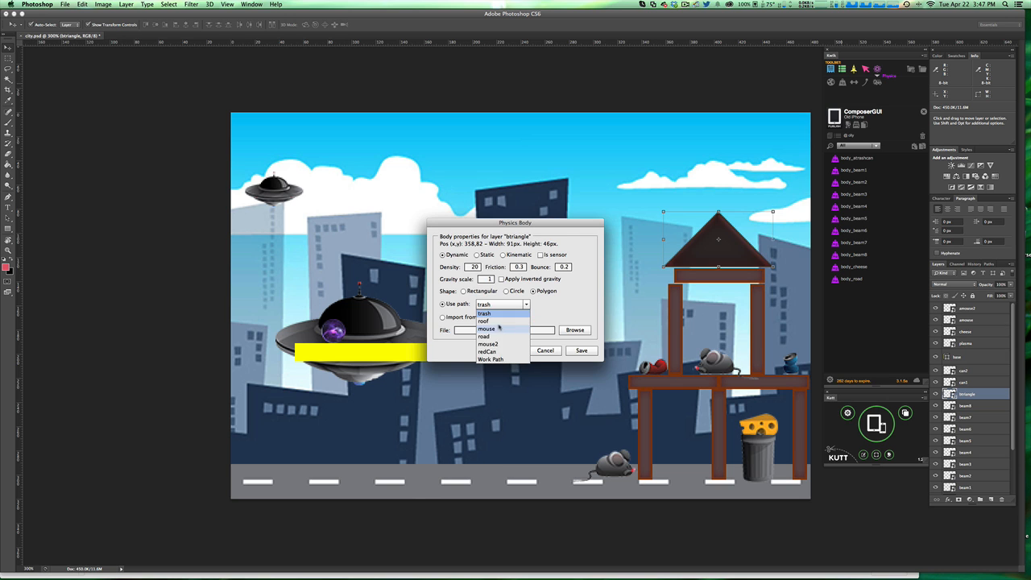
{"action": "left_click", "coordinate": [507, 321]}
{"action": "left_click", "coordinate": [585, 351]}
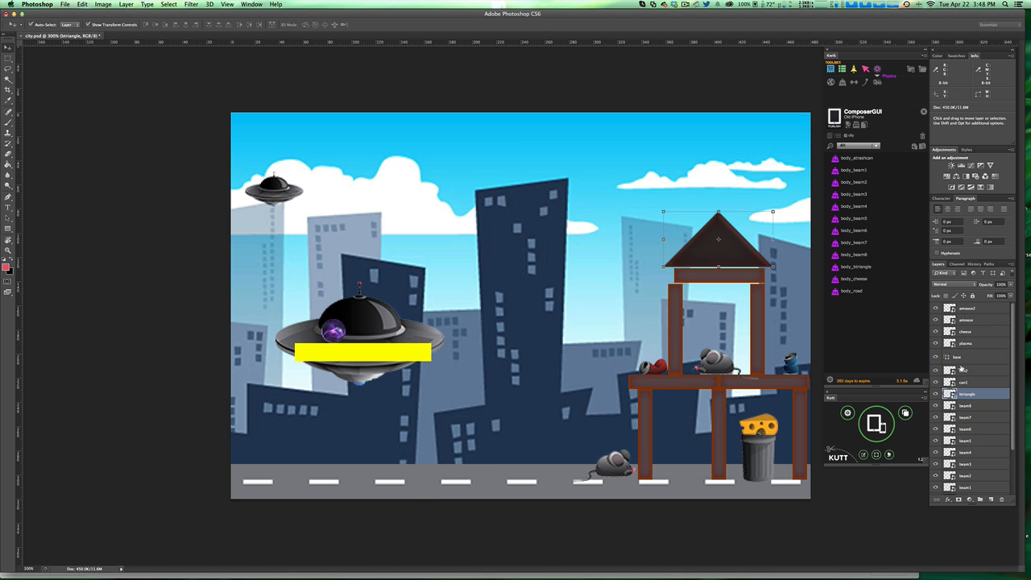
Add a dynamic polygon physics body to the red can (can2) with density 4, shaped by the redCan path
{"action": "left_click", "coordinate": [658, 369]}
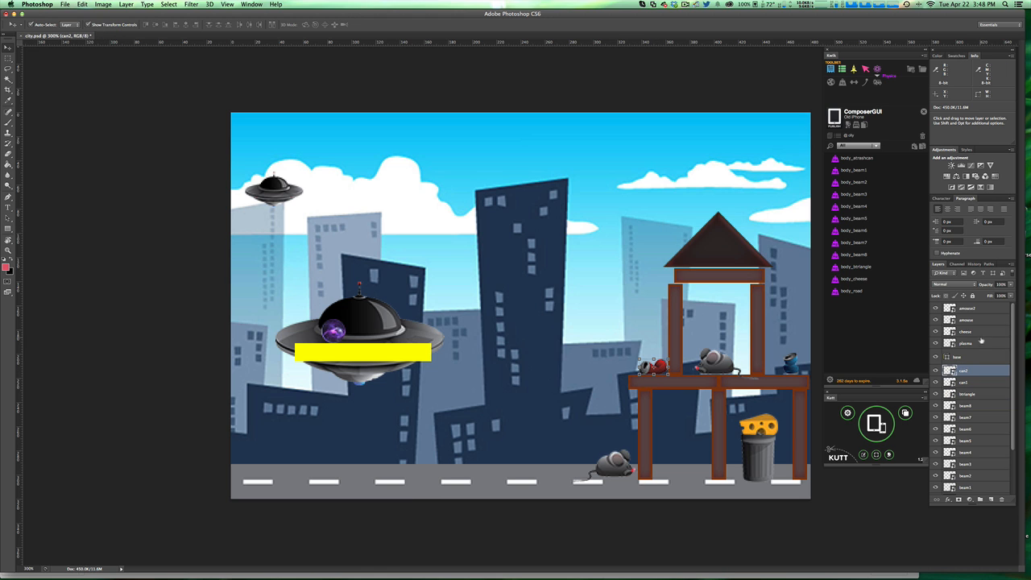
{"action": "left_click", "coordinate": [843, 84]}
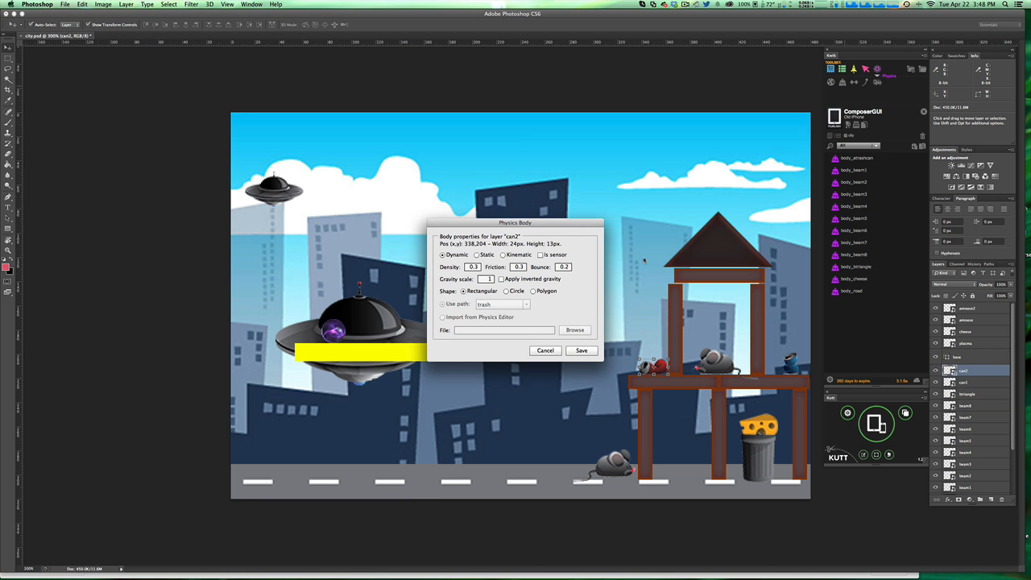
{"action": "double_click", "coordinate": [470, 266]}
{"action": "type", "text": "4"}
{"action": "left_click", "coordinate": [532, 291]}
{"action": "left_click", "coordinate": [501, 304]}
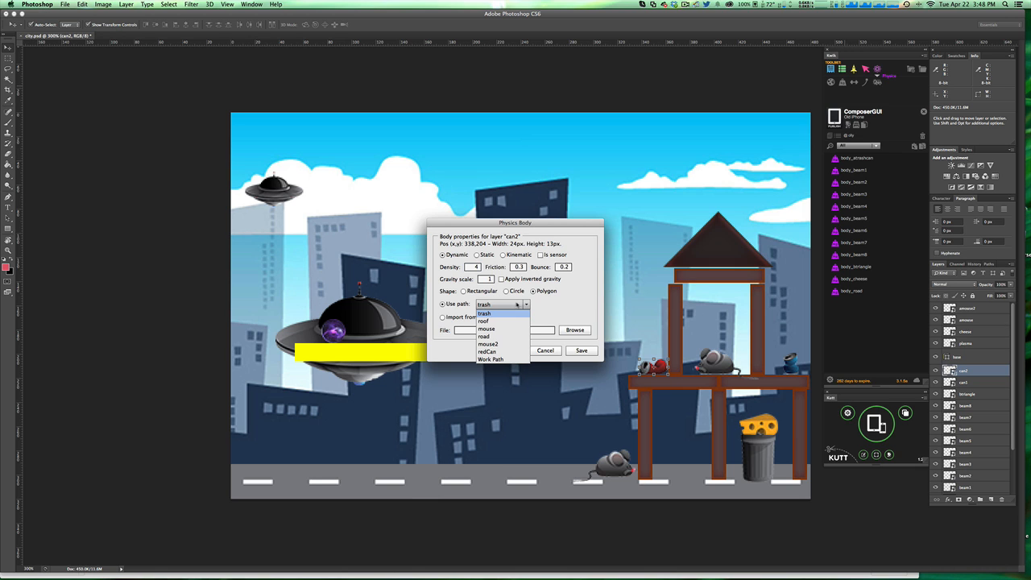
{"action": "left_click", "coordinate": [488, 351]}
{"action": "left_click", "coordinate": [581, 350]}
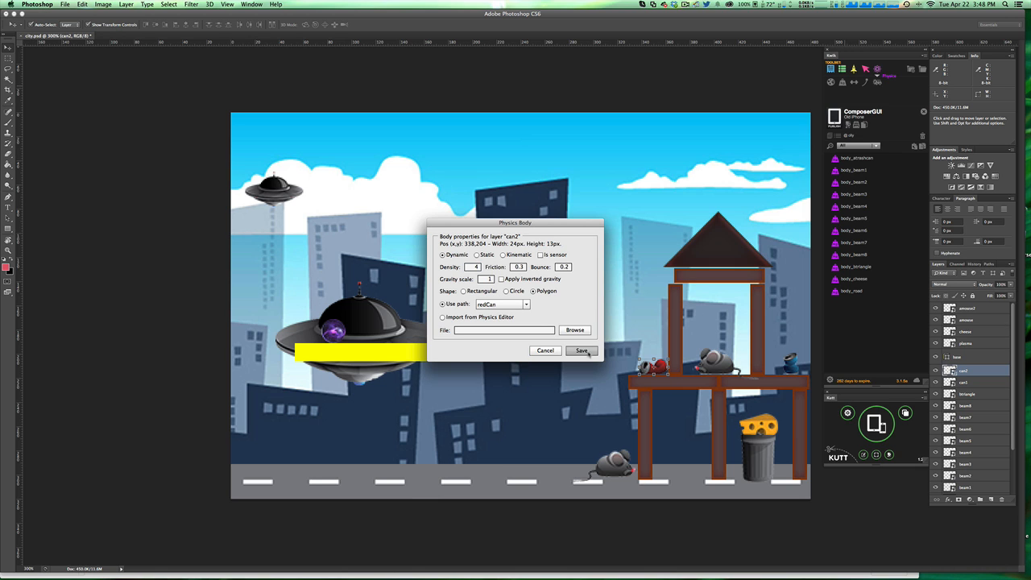
Add a dynamic rectangular physics body to the blue can (can1) with density 5
{"action": "left_click", "coordinate": [792, 366]}
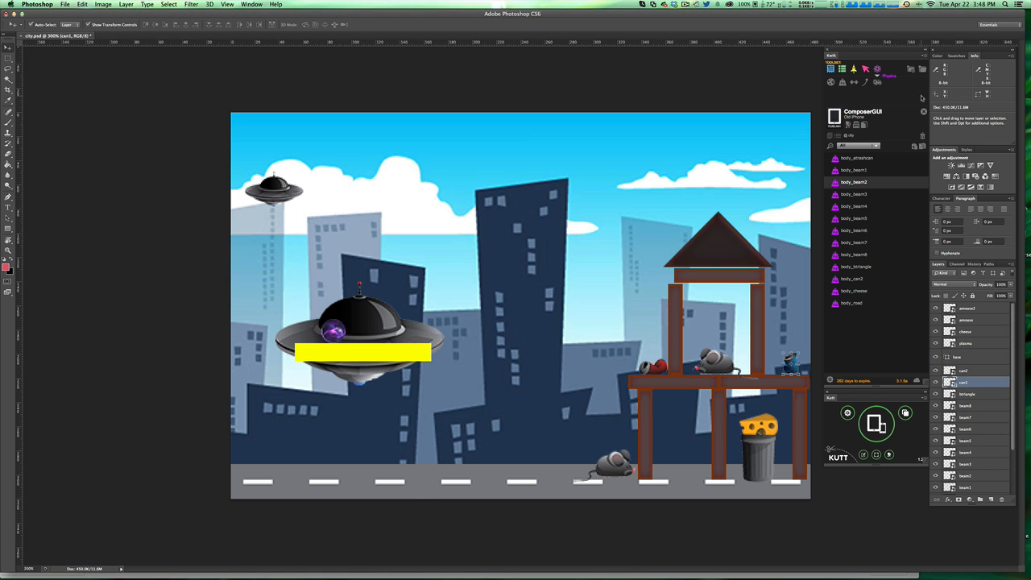
{"action": "left_click", "coordinate": [842, 83]}
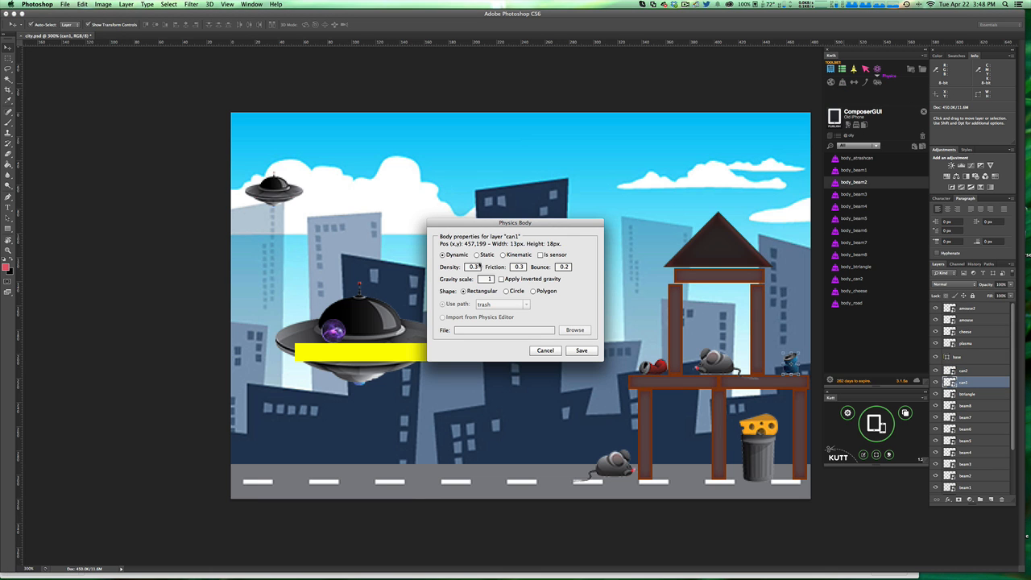
{"action": "double_click", "coordinate": [472, 266]}
{"action": "type", "text": "5"}
{"action": "left_click", "coordinate": [581, 350]}
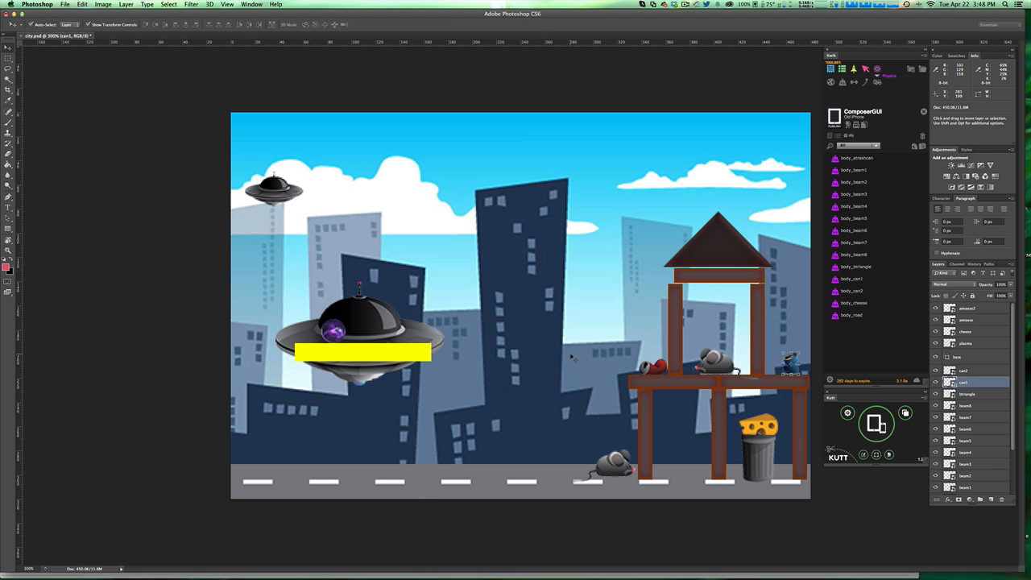
Add a dynamic polygon physics body to the amouse2 layer with density 20, shaped by the mouse2 path
{"action": "left_click", "coordinate": [967, 309]}
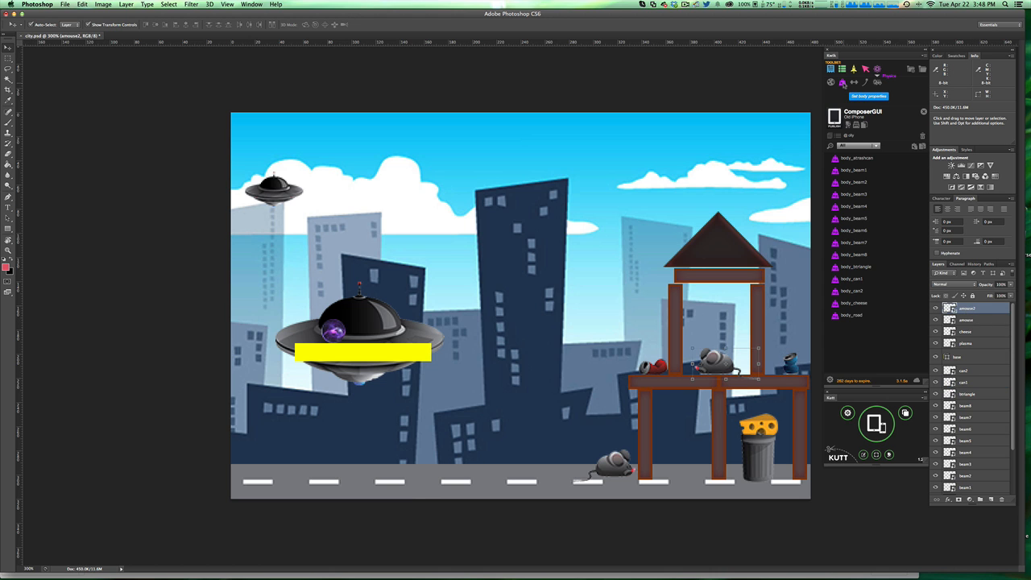
{"action": "left_click", "coordinate": [843, 84]}
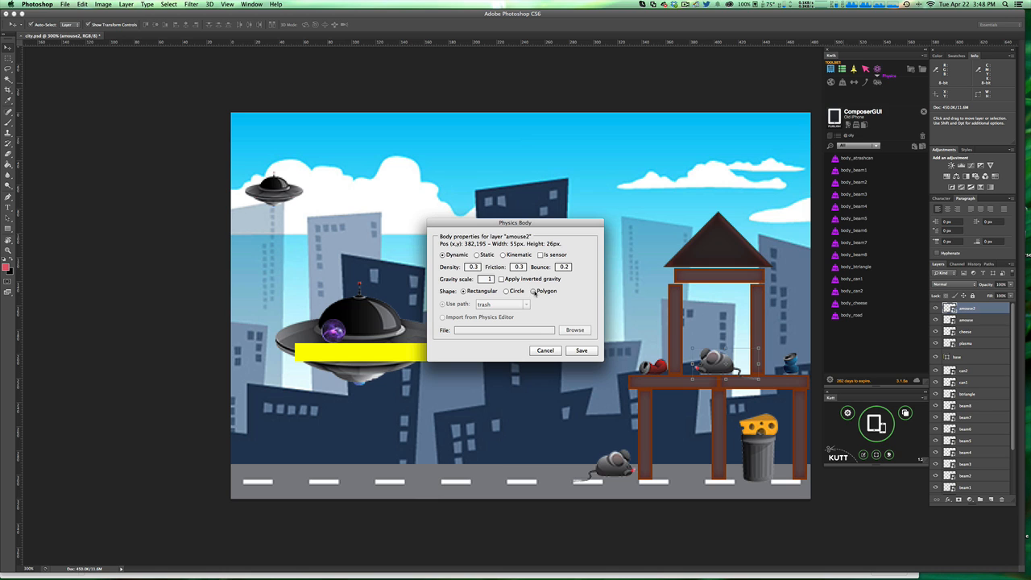
{"action": "double_click", "coordinate": [472, 267]}
{"action": "left_click", "coordinate": [532, 290]}
{"action": "left_click", "coordinate": [501, 303]}
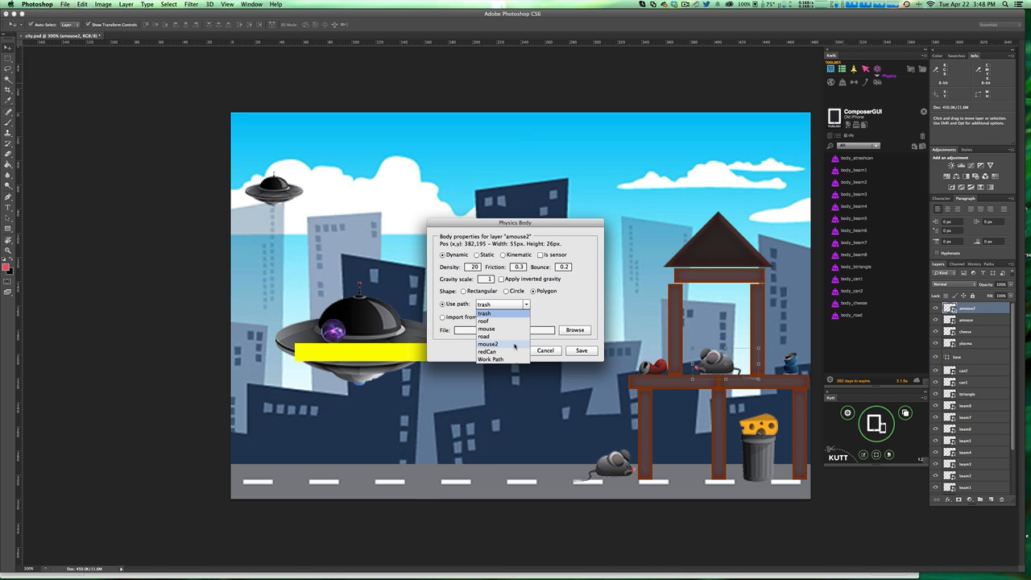
{"action": "left_click", "coordinate": [503, 347]}
{"action": "left_click", "coordinate": [582, 351]}
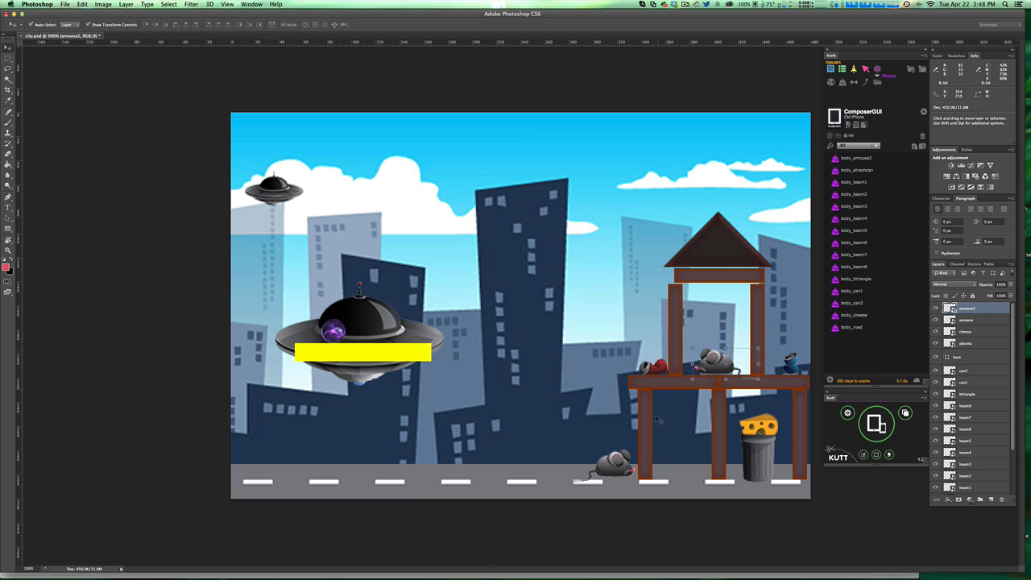
Add a dynamic polygon physics body to the amouse layer with density 20, shaped by the mouse path
{"action": "left_click", "coordinate": [974, 321]}
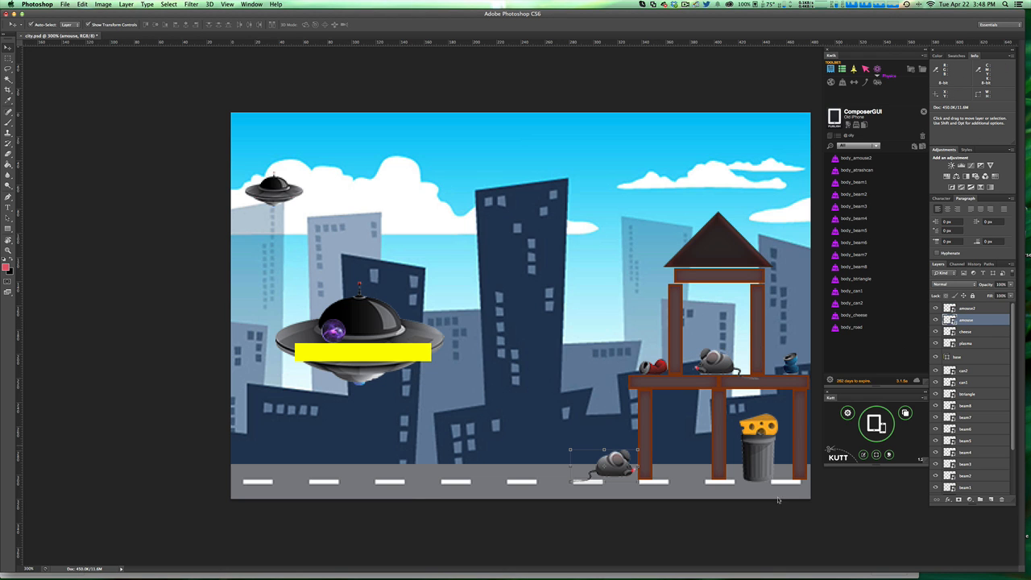
{"action": "left_click", "coordinate": [842, 84]}
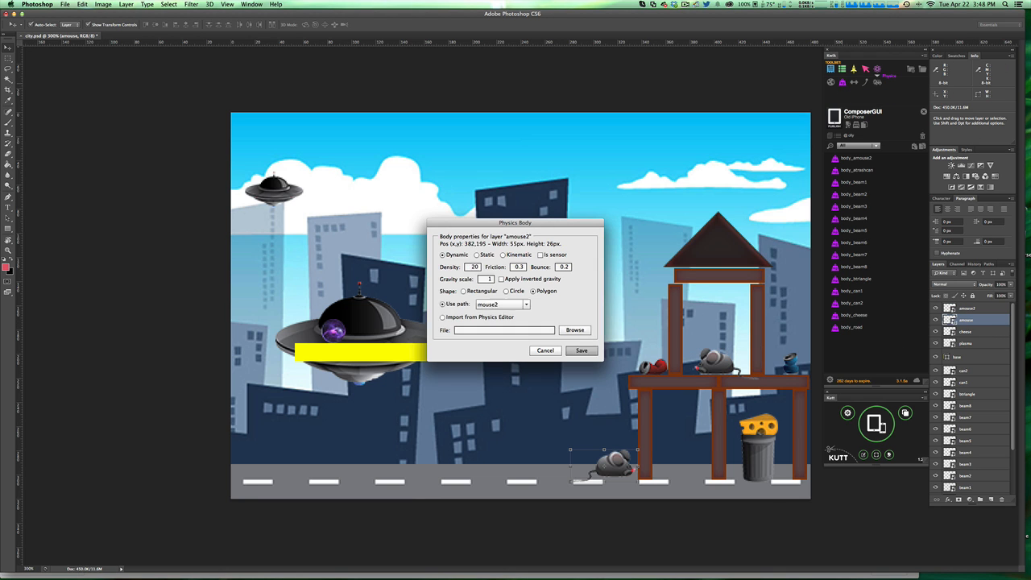
{"action": "double_click", "coordinate": [471, 267]}
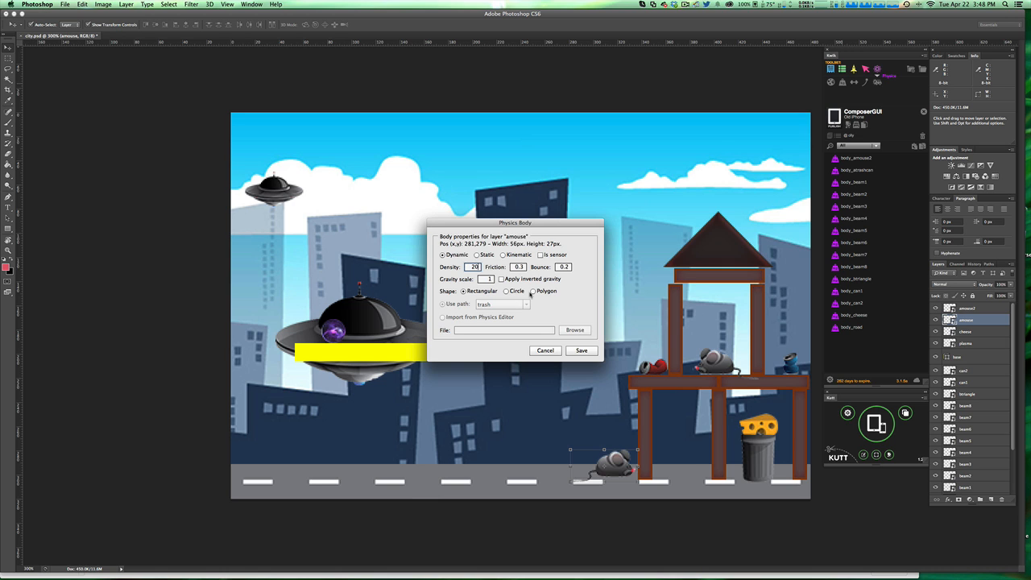
{"action": "type", "text": "20"}
{"action": "left_click", "coordinate": [531, 291]}
{"action": "left_click", "coordinate": [500, 304]}
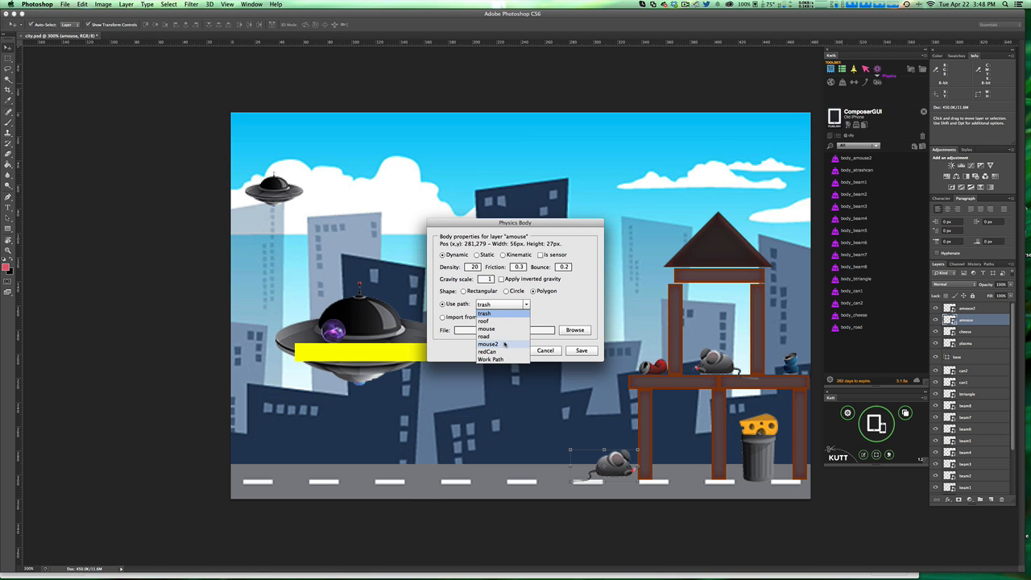
{"action": "left_click", "coordinate": [488, 329]}
{"action": "left_click", "coordinate": [586, 351]}
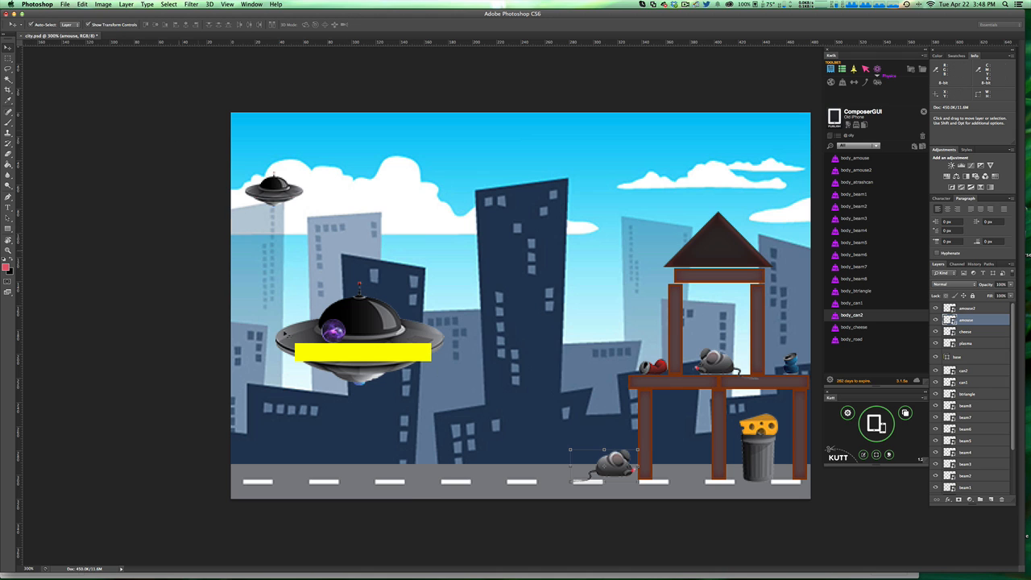
Add a static rectangular physics body to the yellow base layer over the large saucer
{"action": "left_click", "coordinate": [962, 357]}
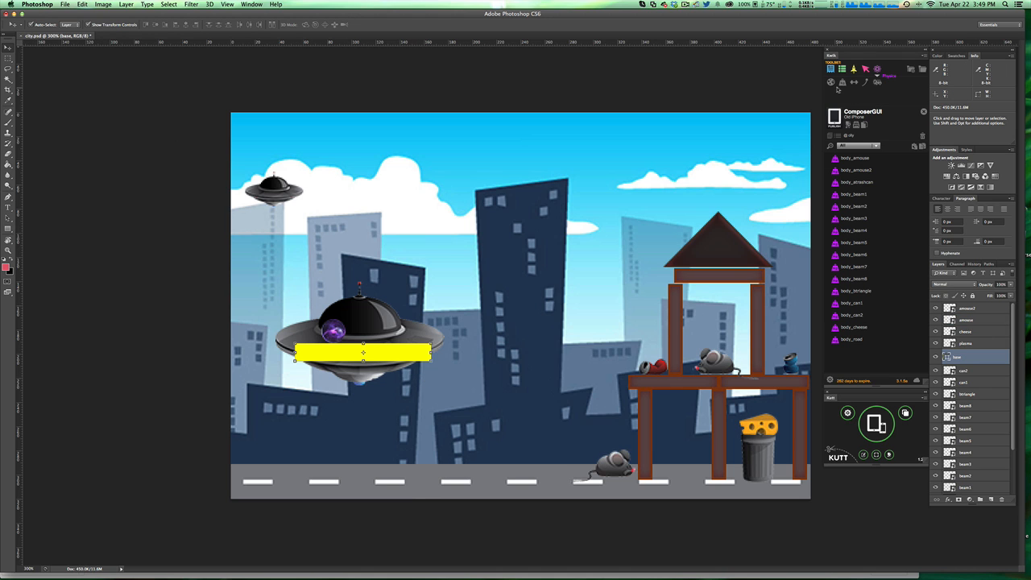
{"action": "left_click", "coordinate": [843, 82]}
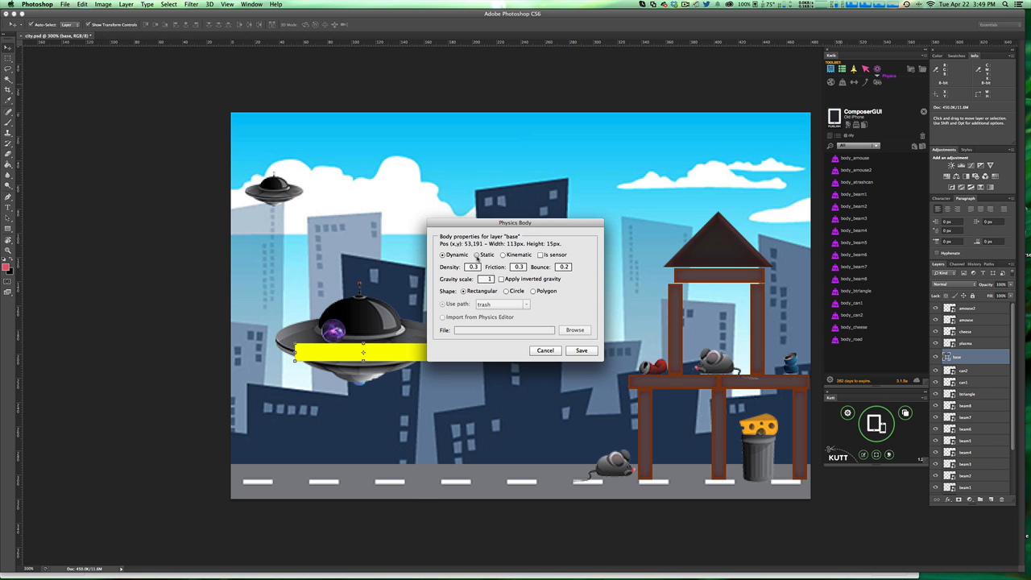
{"action": "left_click", "coordinate": [477, 254]}
{"action": "left_click", "coordinate": [581, 350]}
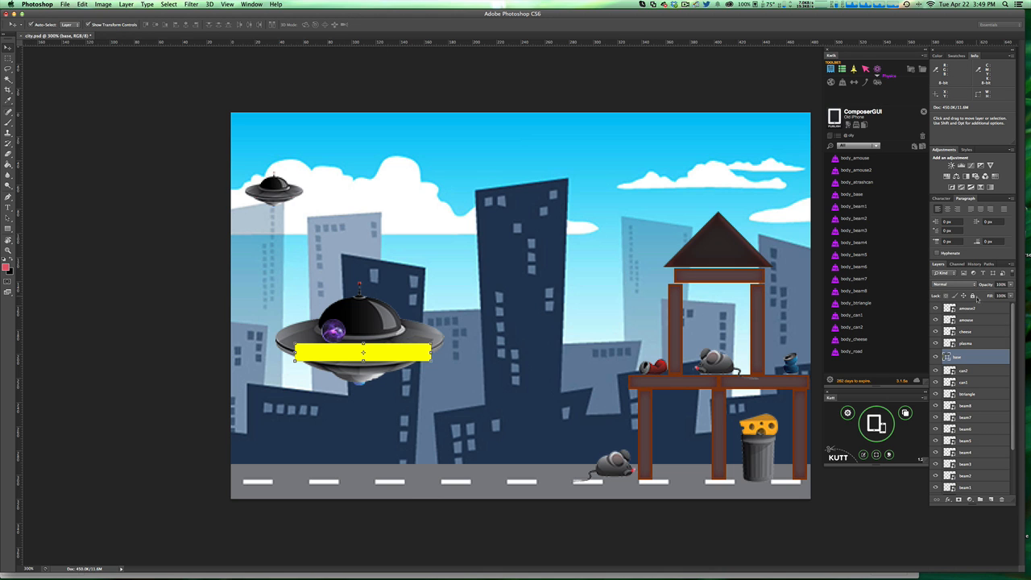
Apply the Hide Element setting to the yellow base layer
{"action": "left_click", "coordinate": [830, 70]}
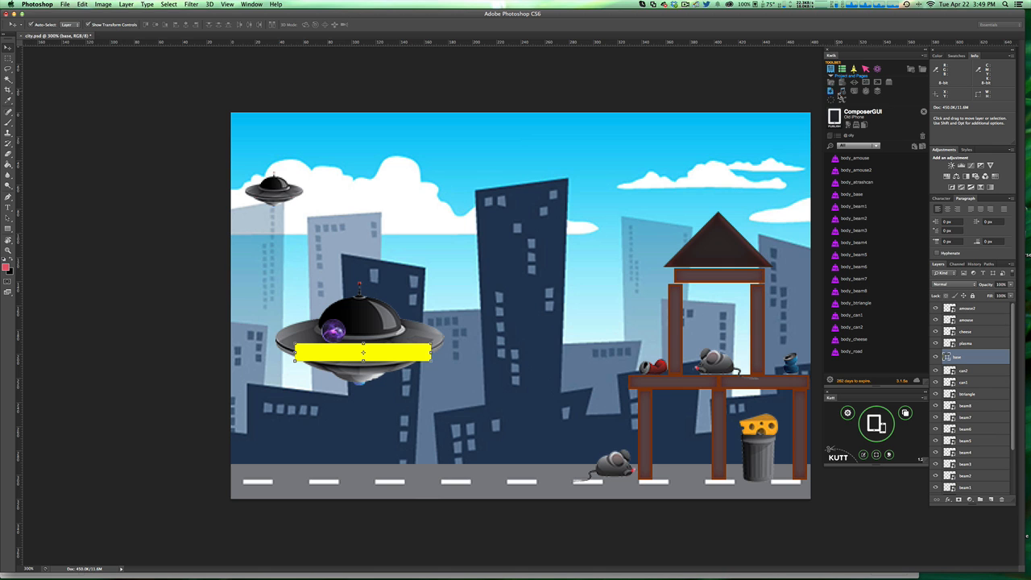
{"action": "left_click", "coordinate": [833, 102]}
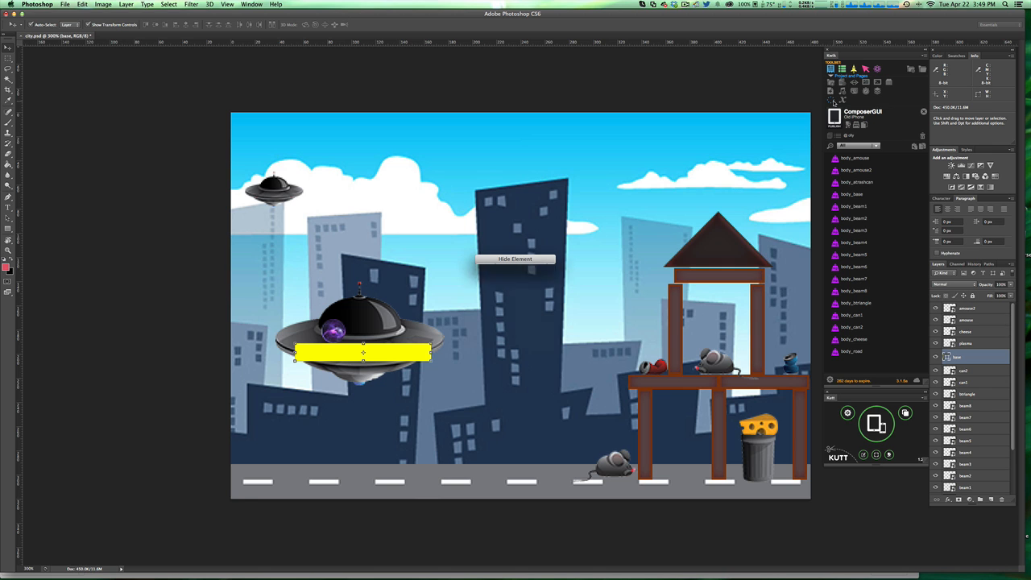
{"action": "left_click", "coordinate": [533, 314]}
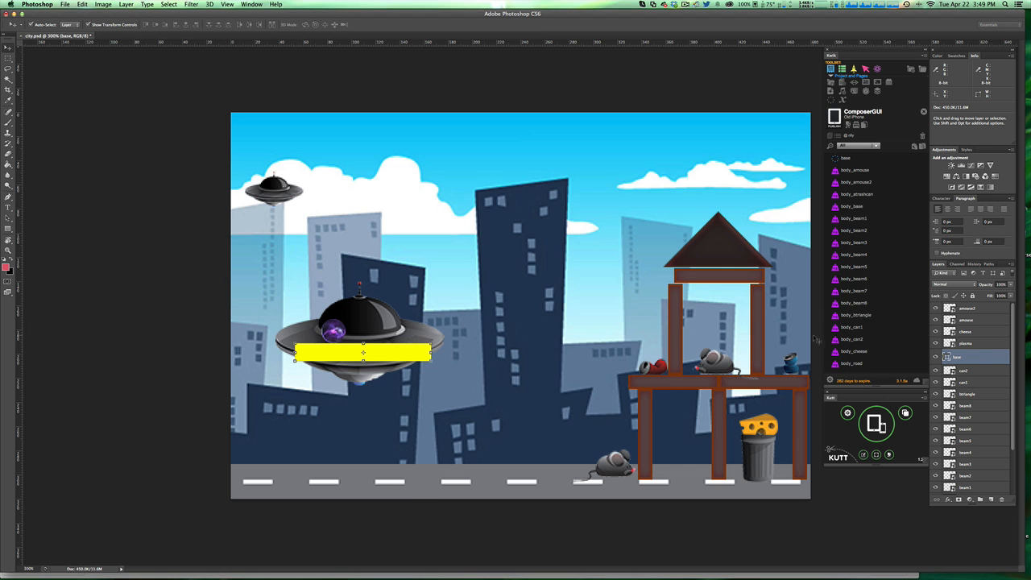
Add a dynamic circular physics body with density 80 to the plasma ball layer
{"action": "left_click", "coordinate": [973, 345]}
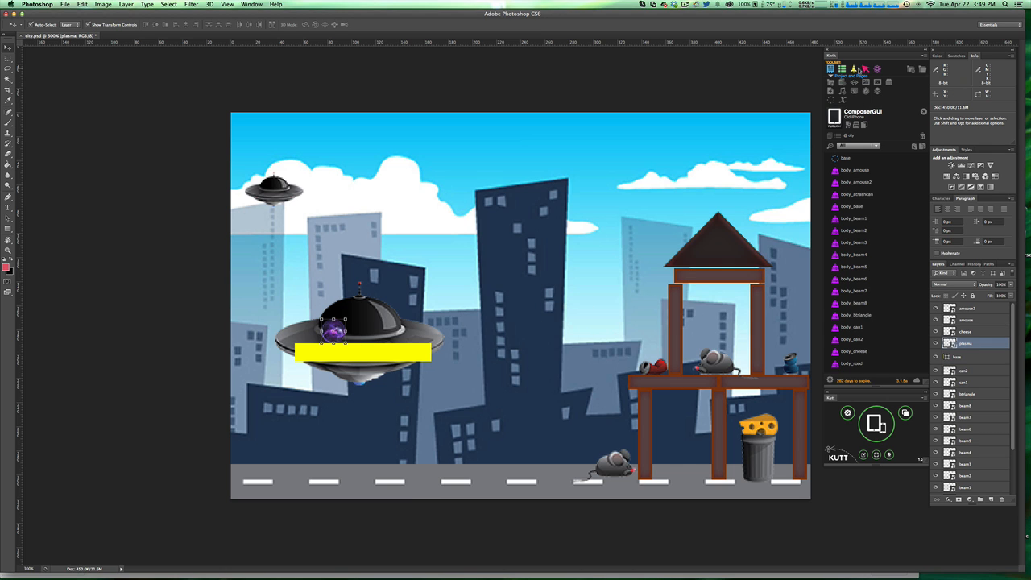
{"action": "left_click", "coordinate": [842, 71]}
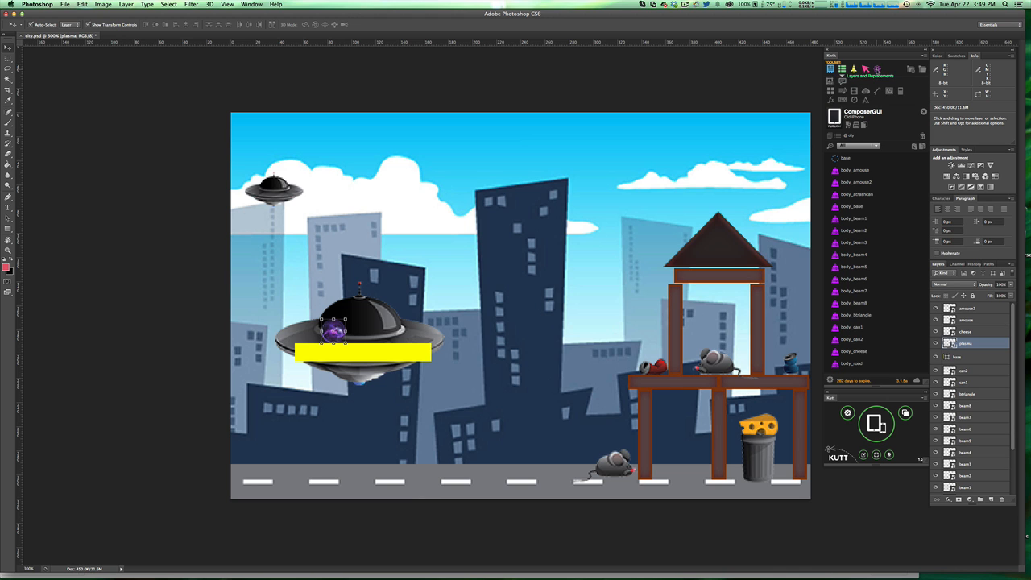
{"action": "left_click", "coordinate": [876, 69]}
{"action": "left_click", "coordinate": [842, 83]}
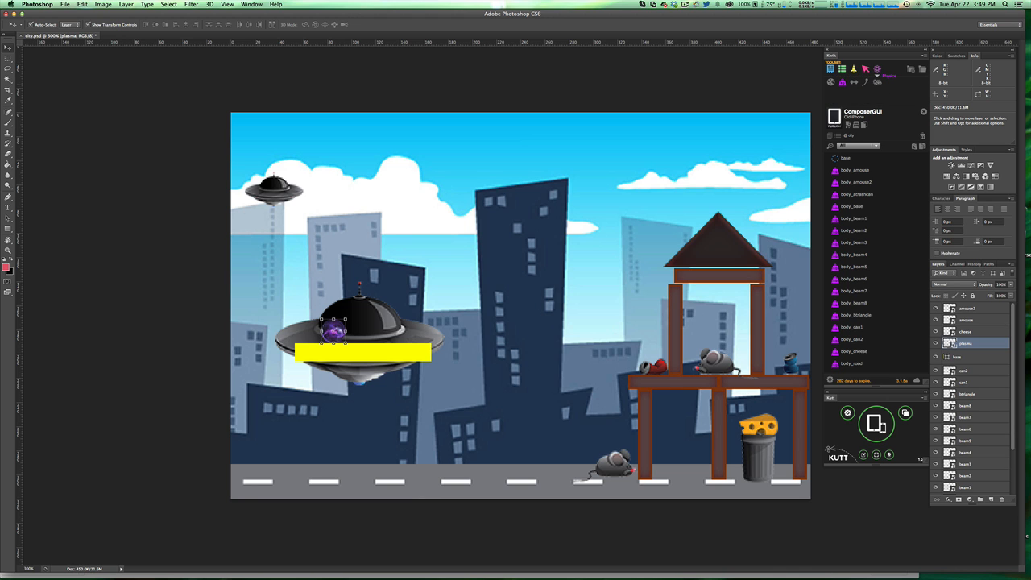
{"action": "left_click", "coordinate": [507, 291]}
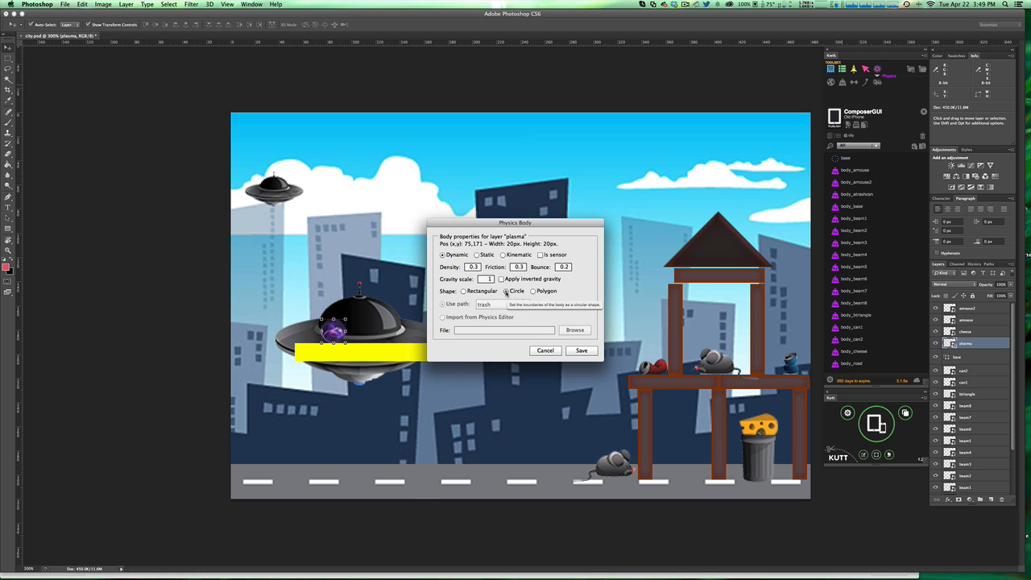
{"action": "double_click", "coordinate": [470, 266]}
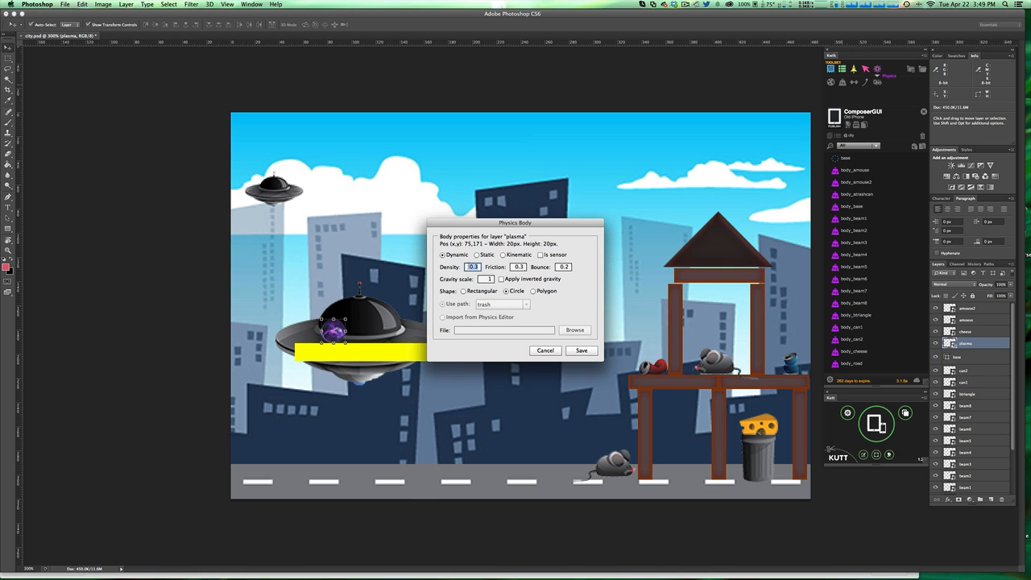
{"action": "type", "text": "80"}
{"action": "left_click", "coordinate": [581, 350]}
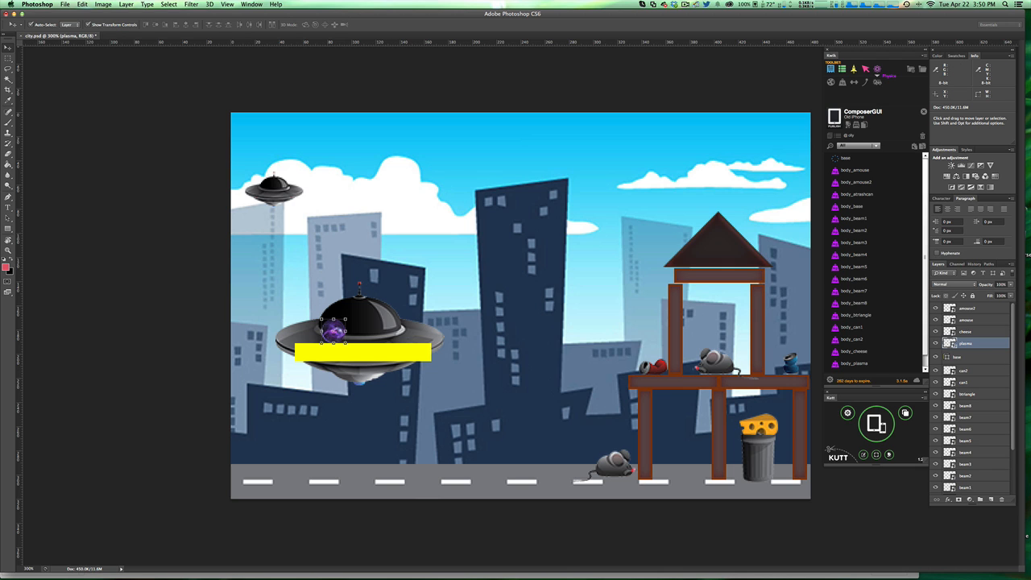
Start a new tap button on the large saucer's aliensaucer layer
{"action": "left_click", "coordinate": [392, 319]}
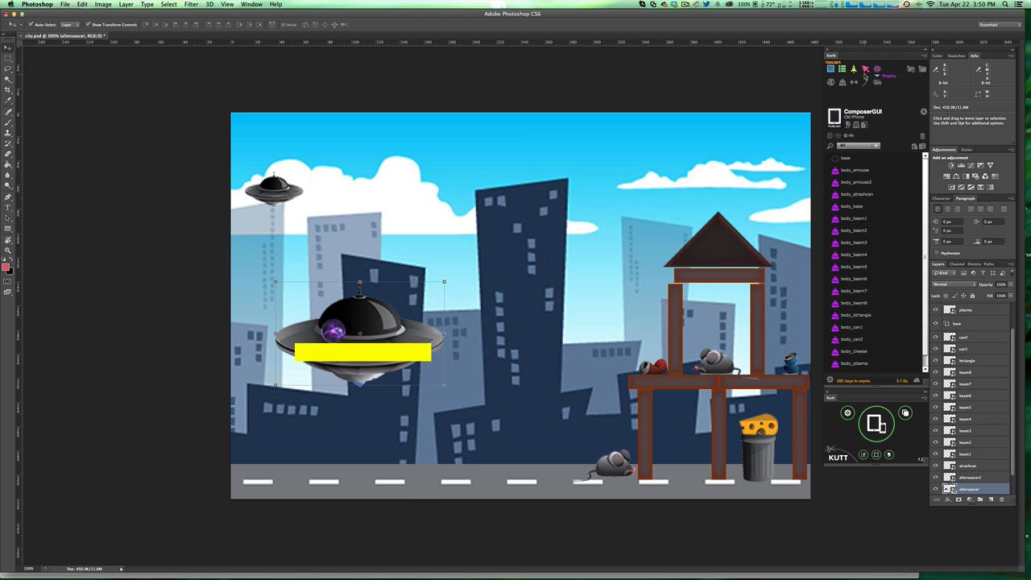
{"action": "left_click", "coordinate": [864, 70]}
{"action": "left_click", "coordinate": [831, 86]}
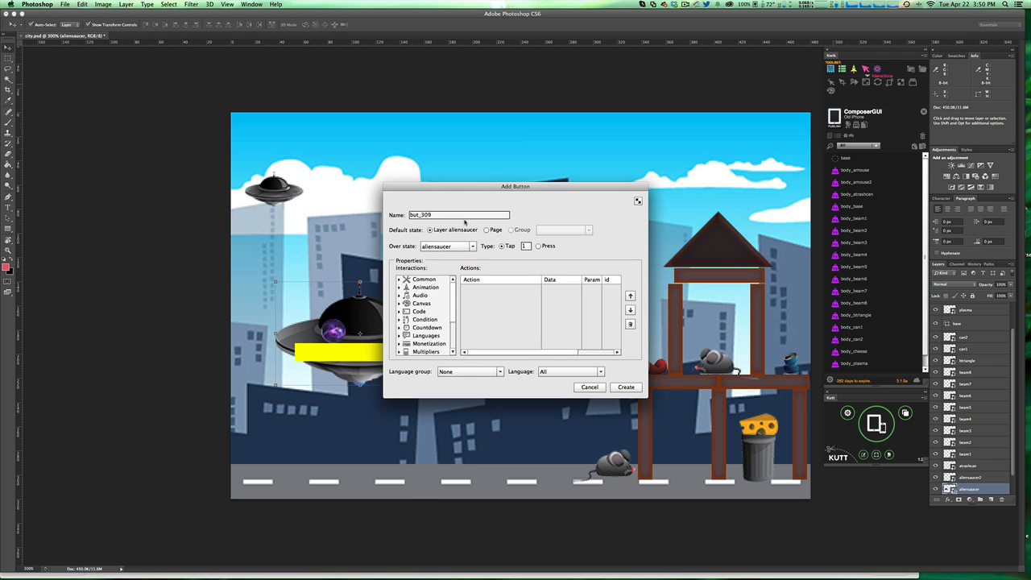
{"action": "left_click", "coordinate": [472, 246]}
Give the saucer button an Apply Force action on the plasma body with X 20000 and Y 20, and create the button
{"action": "scroll", "coordinate": [427, 336], "scroll_direction": "down", "scroll_amount": 3}
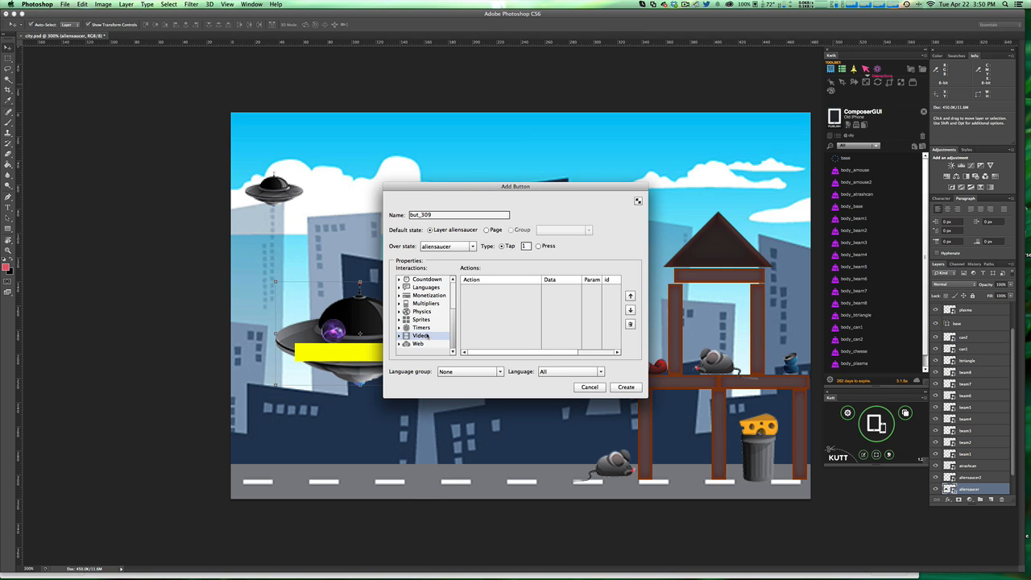
{"action": "left_click", "coordinate": [399, 312]}
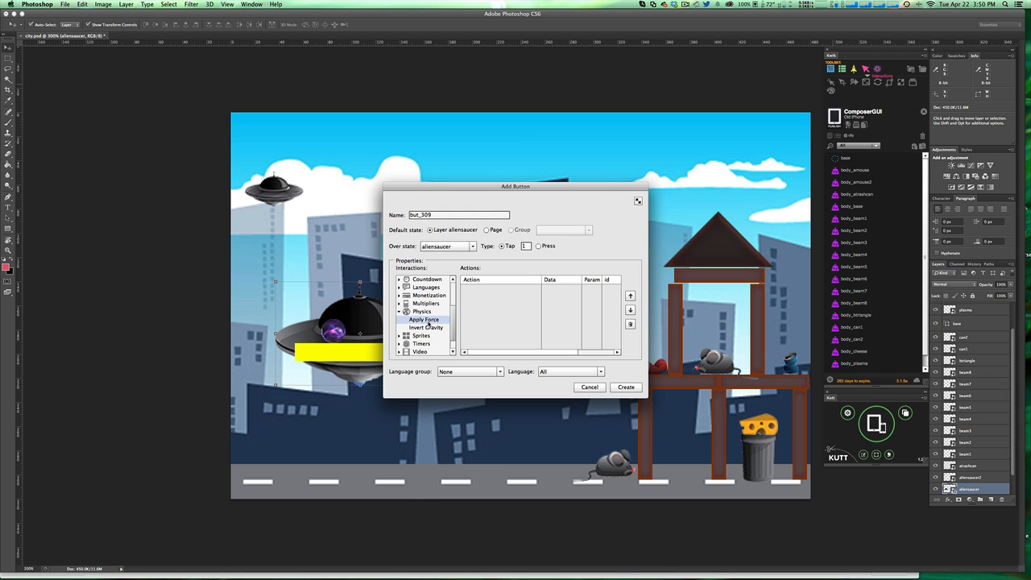
{"action": "double_click", "coordinate": [427, 321]}
{"action": "left_click", "coordinate": [531, 279]}
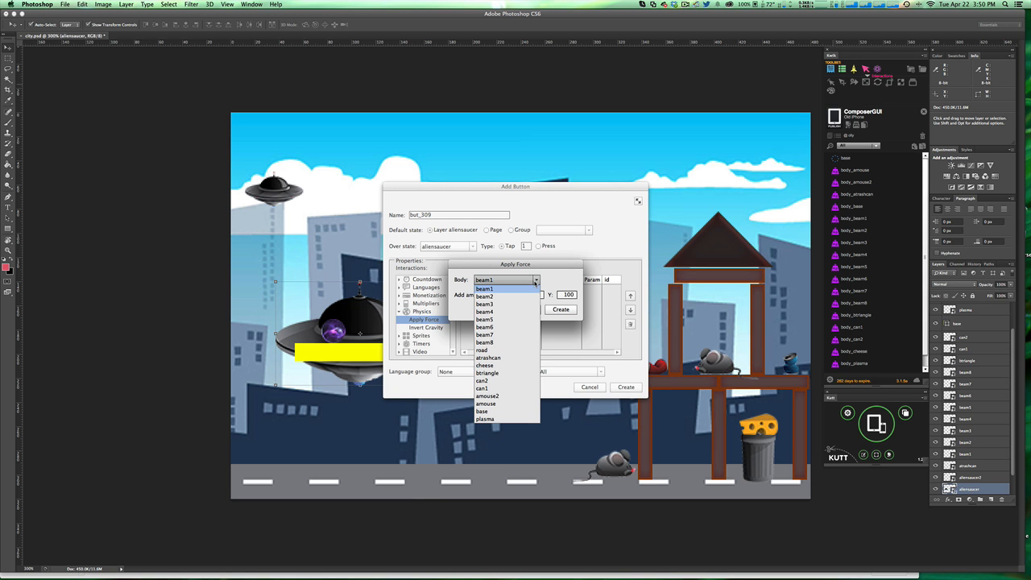
{"action": "left_click", "coordinate": [507, 419]}
{"action": "double_click", "coordinate": [528, 295]}
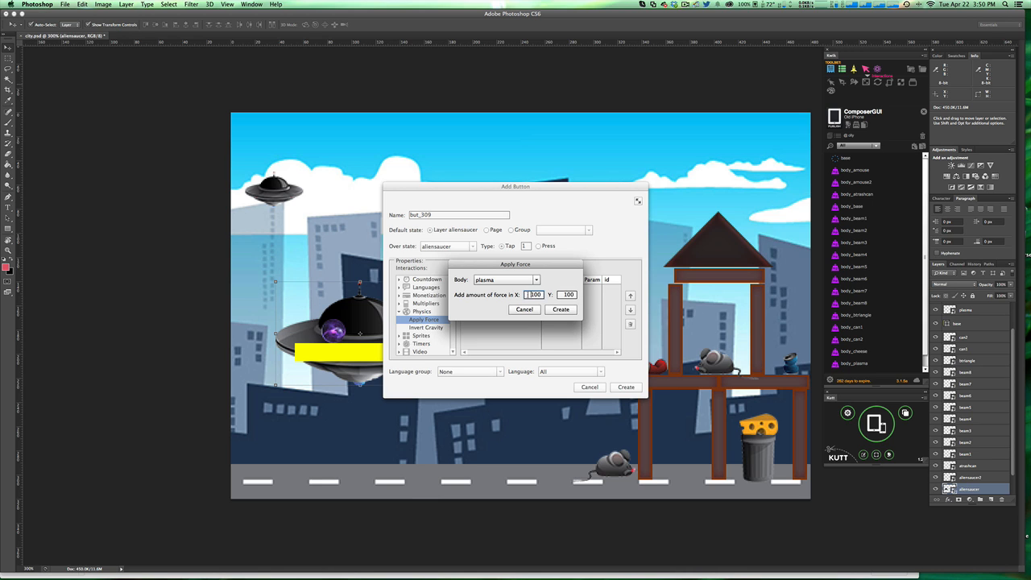
{"action": "type", "text": "20000"}
{"action": "key", "text": "Tab"}
{"action": "type", "text": "20"}
{"action": "left_click", "coordinate": [560, 309]}
{"action": "left_click", "coordinate": [627, 387]}
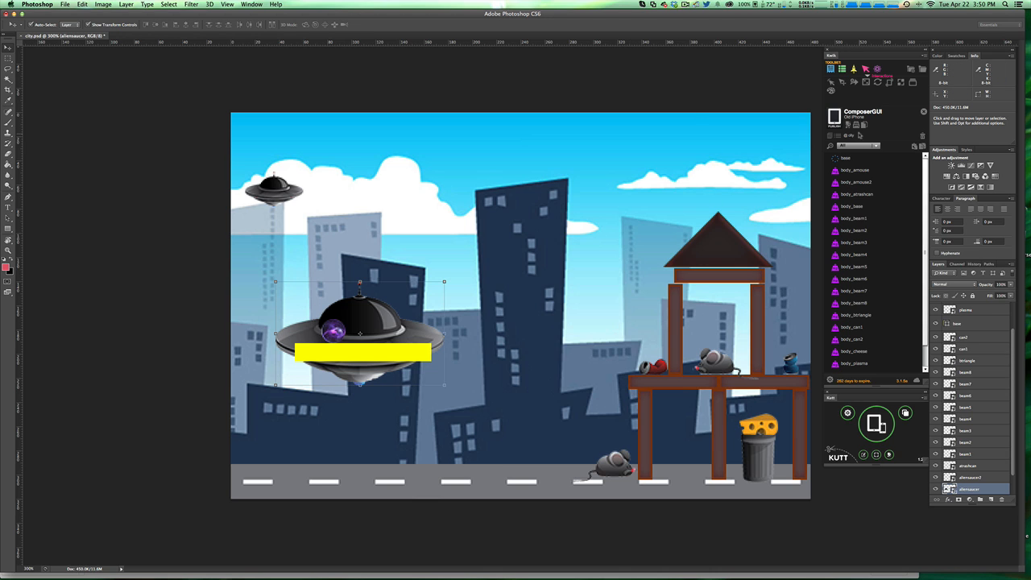
Publish the project and test the large saucer's button in the Corona Simulator
{"action": "left_click", "coordinate": [835, 117]}
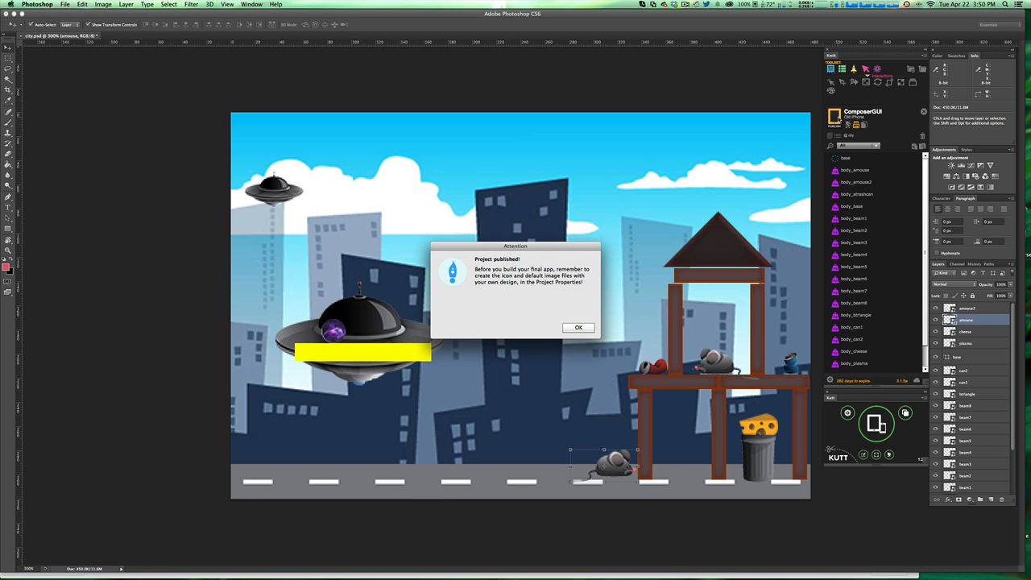
{"action": "left_click", "coordinate": [586, 327]}
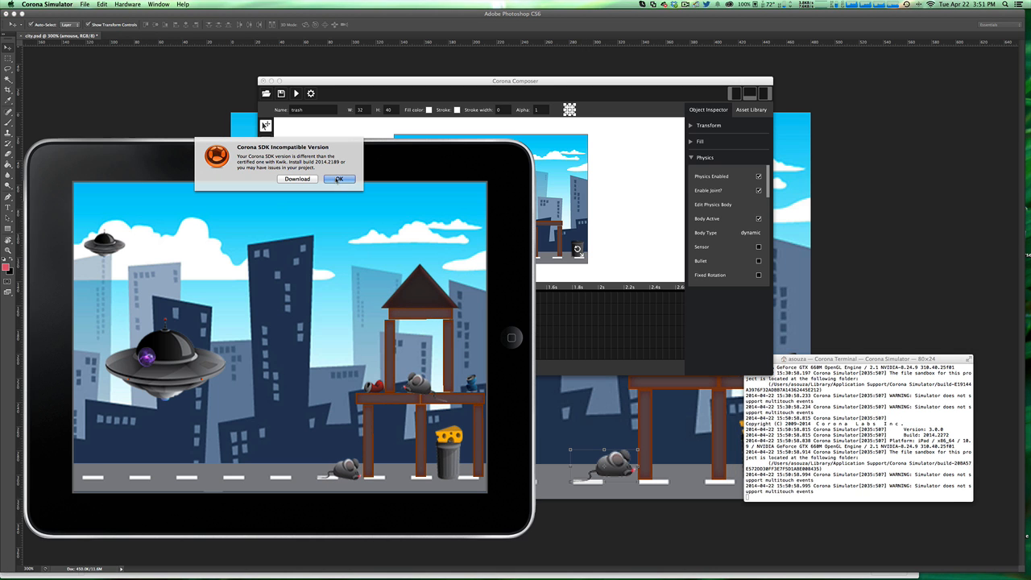
{"action": "left_click", "coordinate": [339, 179]}
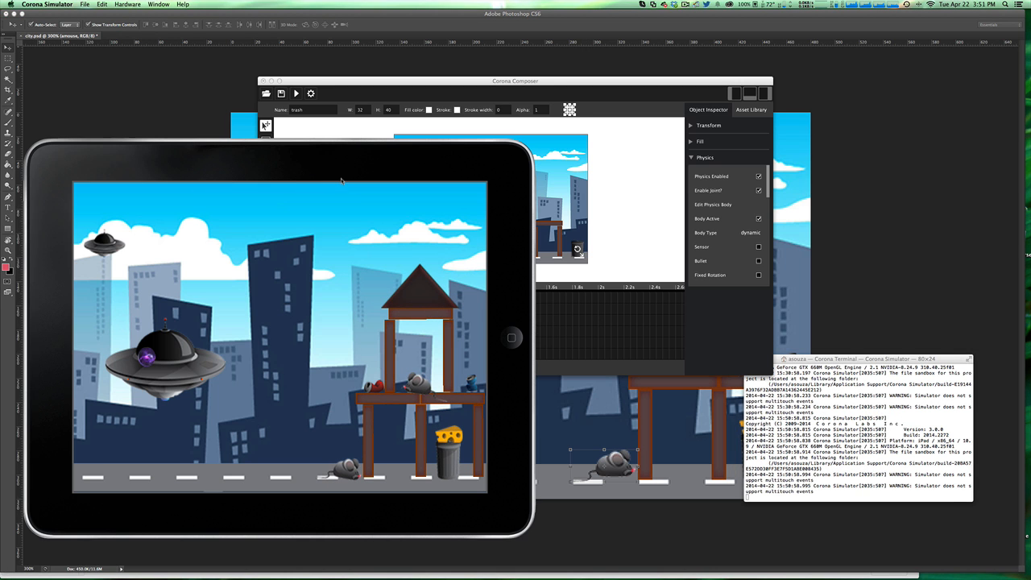
{"action": "left_click", "coordinate": [174, 355]}
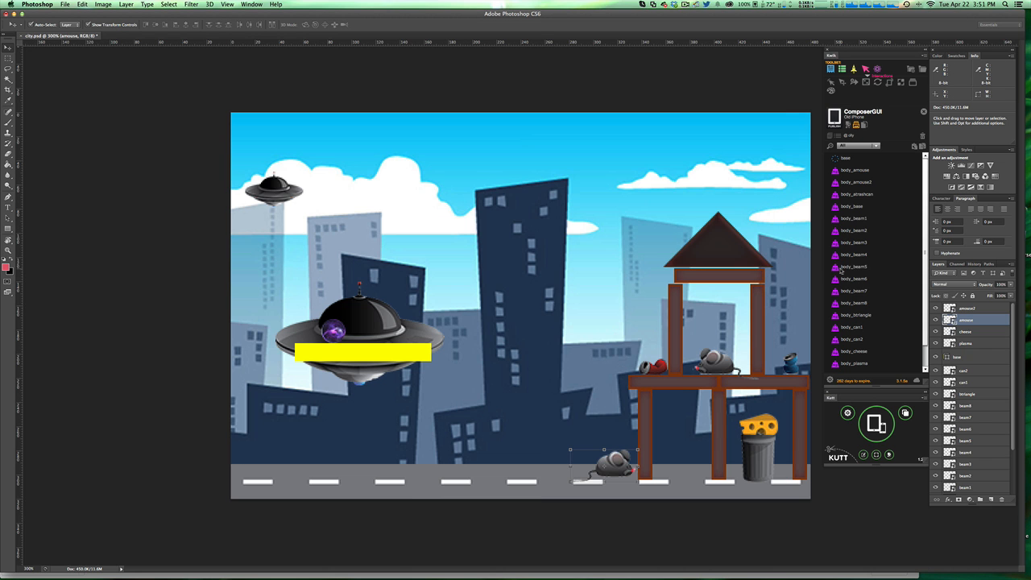
Move the plasma layer directly below the aliensaucer layer in the stacking order
{"action": "left_click", "coordinate": [842, 272]}
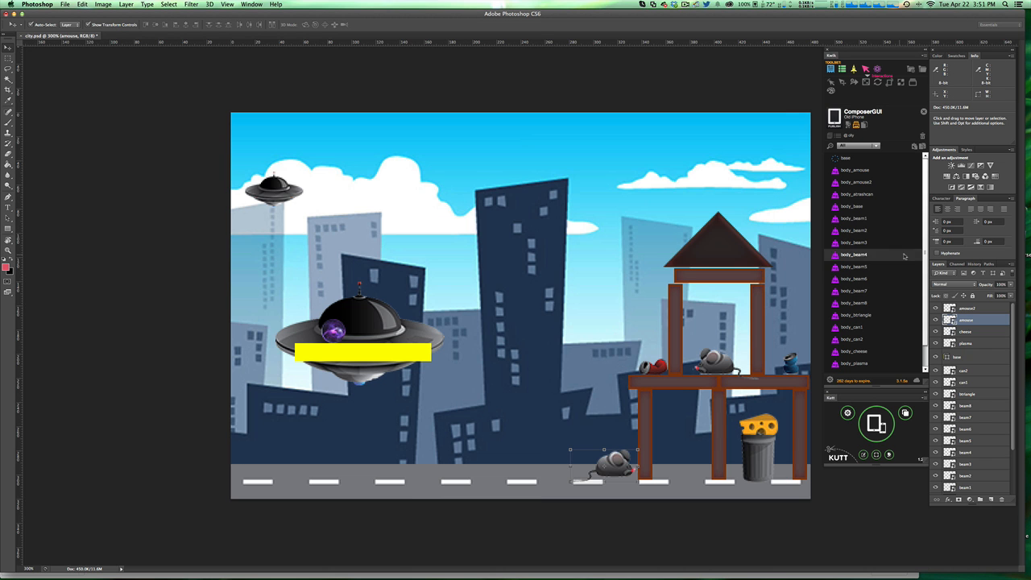
{"action": "left_click", "coordinate": [969, 344]}
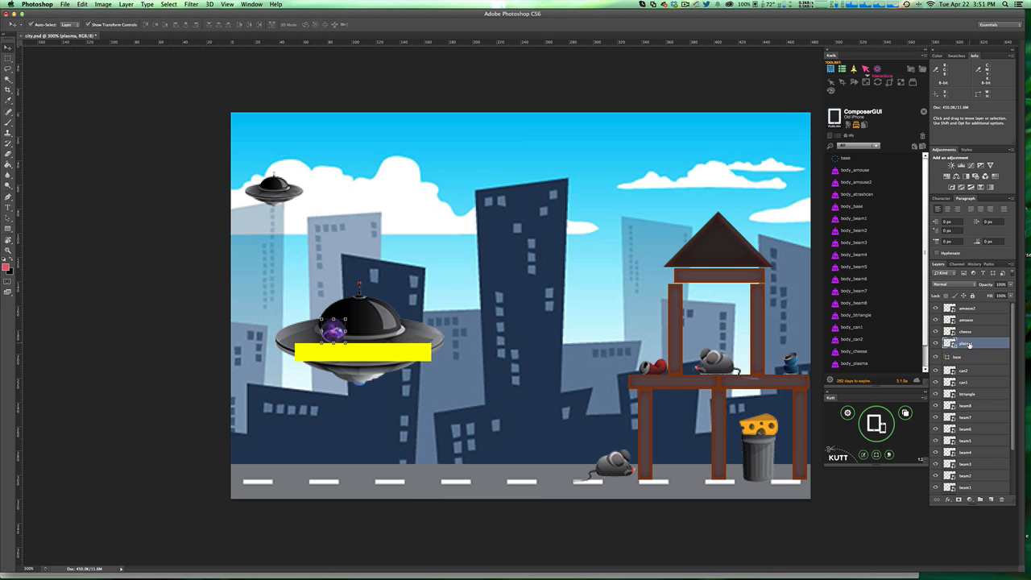
{"action": "left_click_drag", "start_coordinate": [970, 343], "coordinate": [972, 470]}
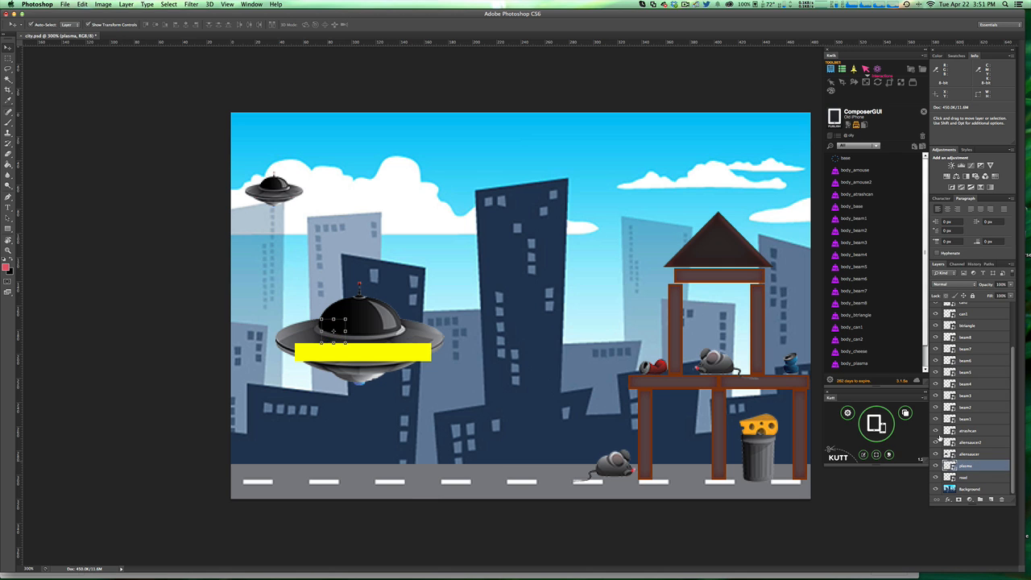
Republish the project with the reordered plasma layer and run it in the Corona Simulator
{"action": "left_click", "coordinate": [834, 118]}
{"action": "left_click", "coordinate": [561, 185]}
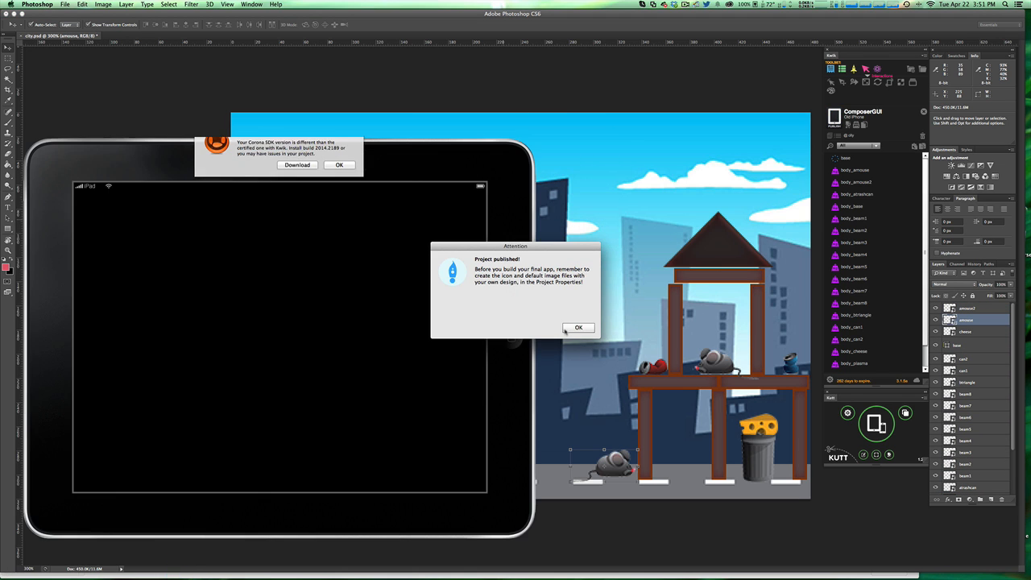
{"action": "left_click", "coordinate": [568, 325]}
{"action": "left_click", "coordinate": [339, 179]}
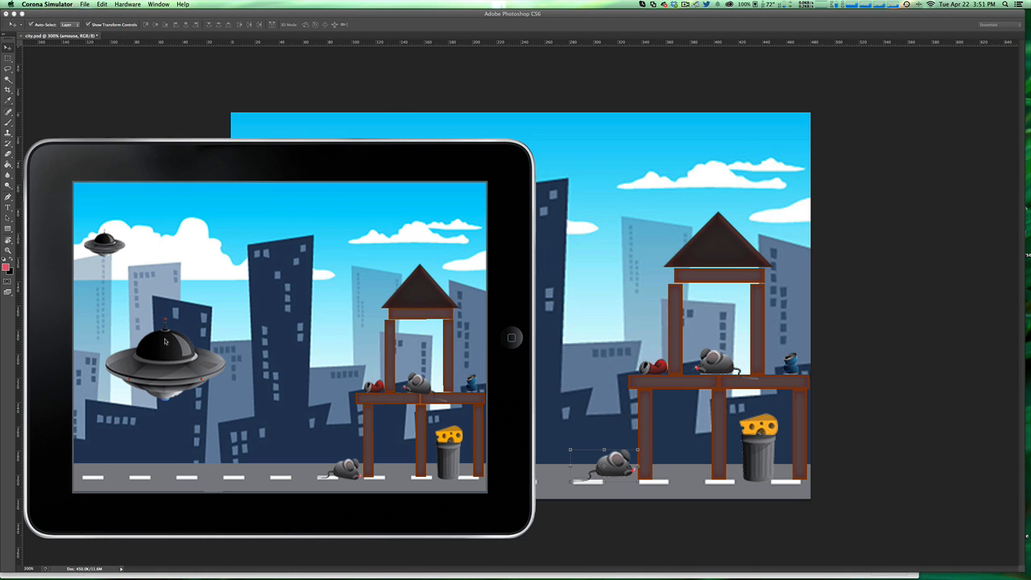